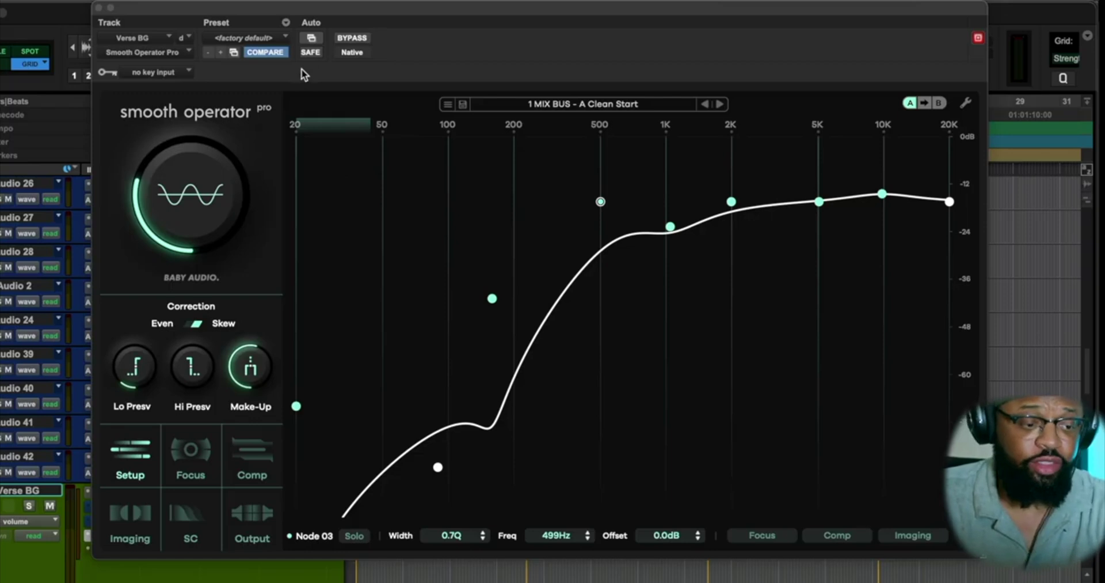
Turn the main threshold knob down from -16.5 dB to about -19 dB.
{"action": "mouse_move", "coordinate": [214, 170]}
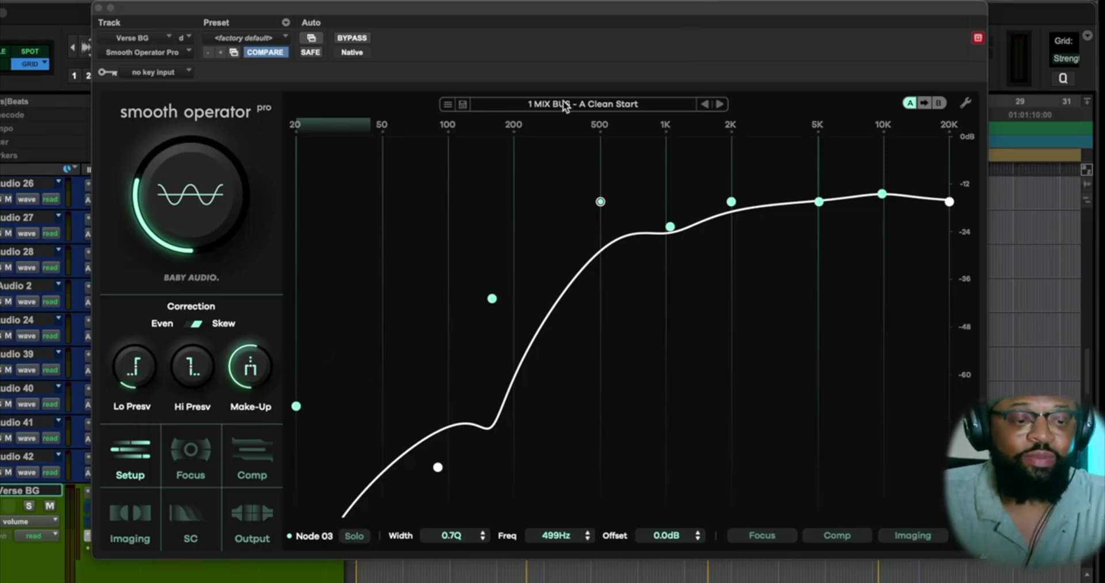
{"action": "mouse_move", "coordinate": [154, 213]}
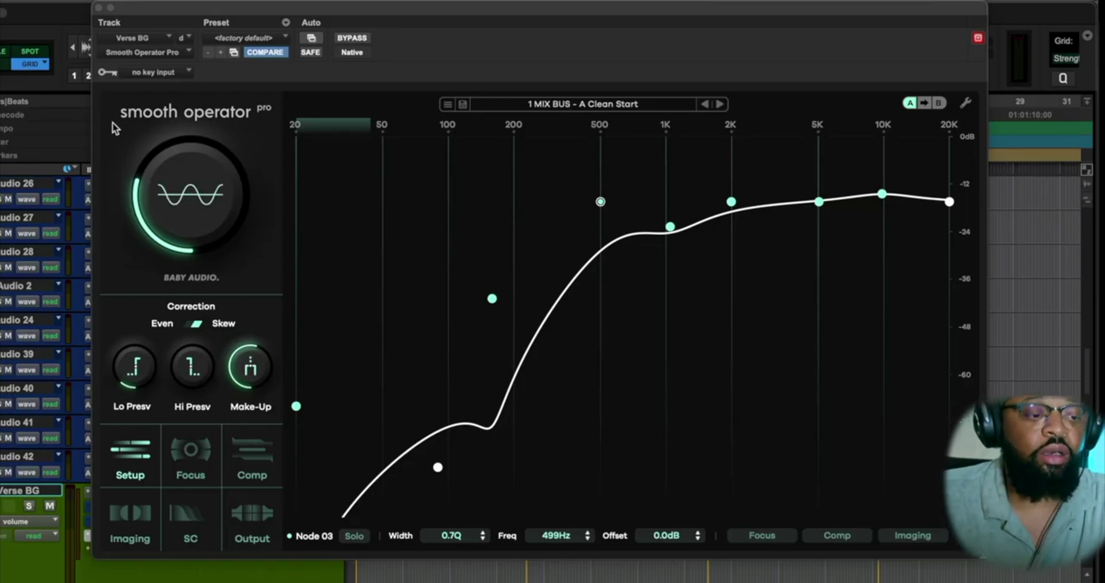
{"action": "mouse_move", "coordinate": [193, 175]}
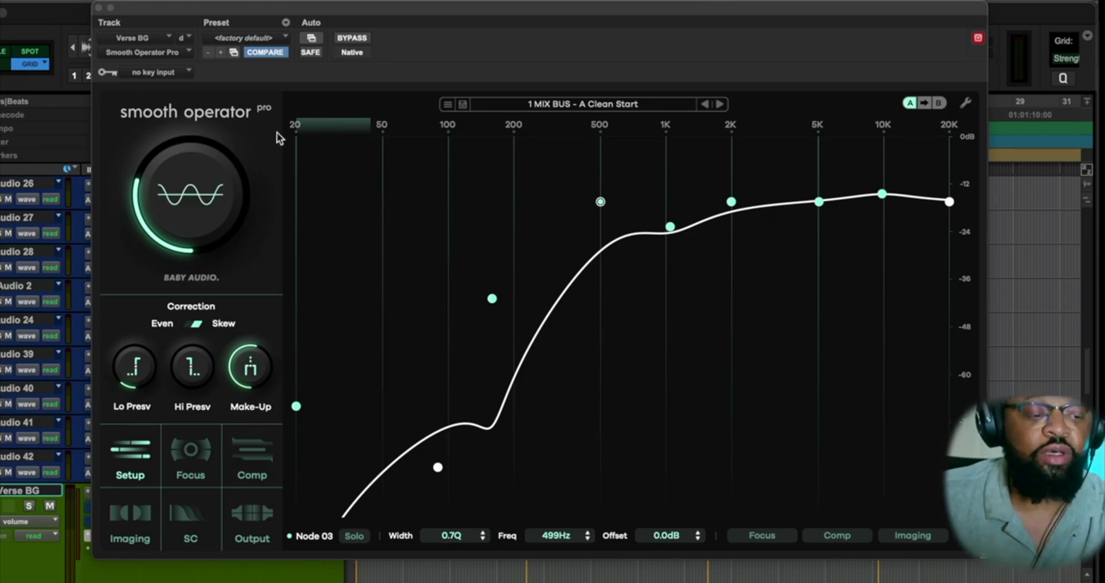
{"action": "mouse_move", "coordinate": [129, 371]}
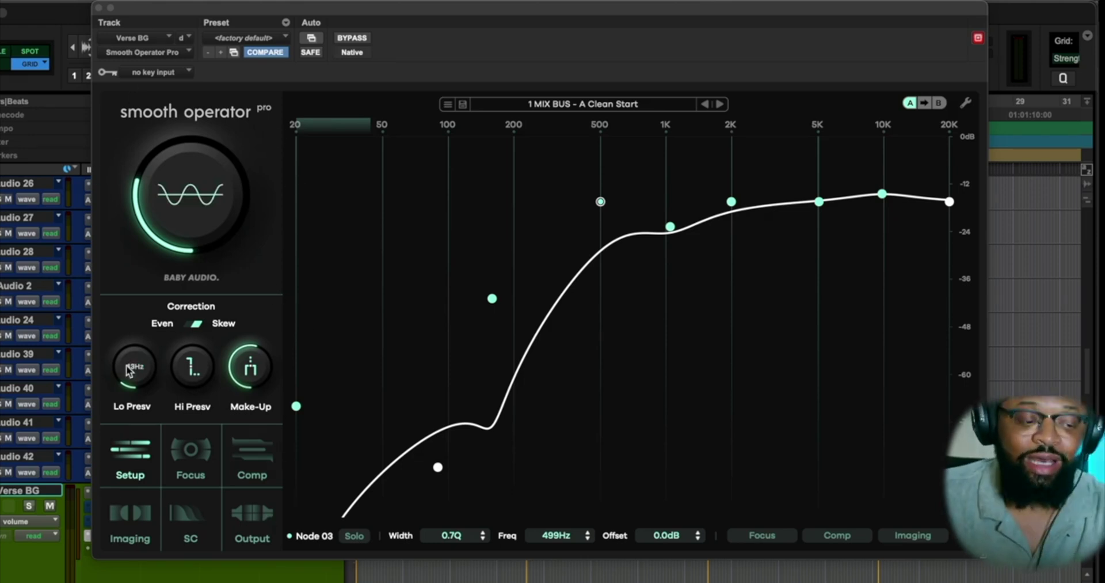
{"action": "mouse_move", "coordinate": [171, 190]}
{"action": "left_mouse_down"}
{"action": "mouse_move", "coordinate": [164, 164]}
{"action": "mouse_move", "coordinate": [168, 212]}
{"action": "mouse_move", "coordinate": [167, 175]}
{"action": "mouse_move", "coordinate": [169, 190]}
{"action": "left_mouse_up"}
Switch the Even/Skew correction balance to Skew and set Lo Presv to 52 Hz.
{"action": "mouse_move", "coordinate": [191, 366]}
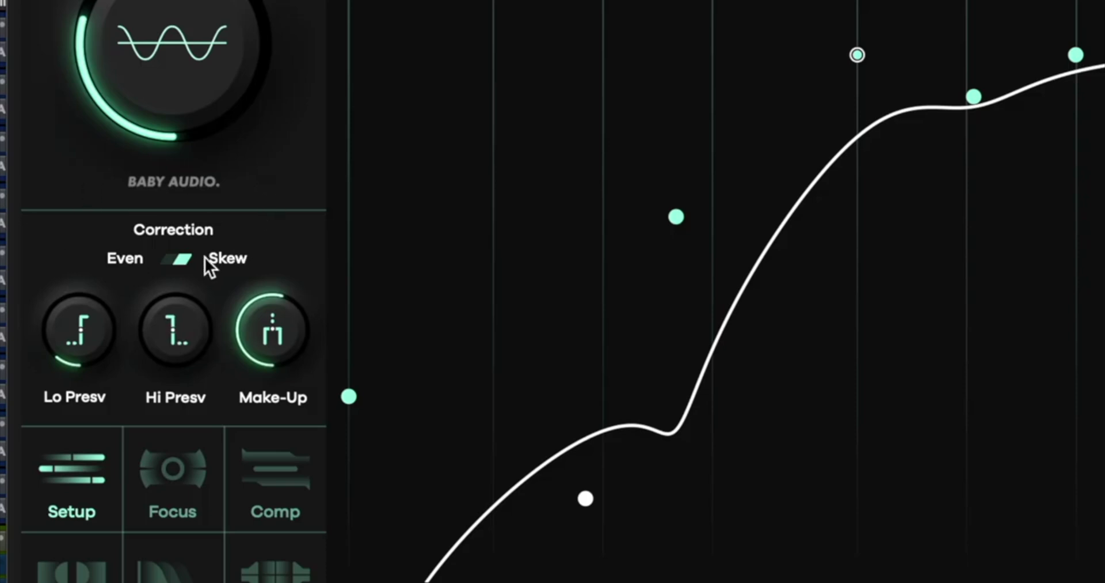
{"action": "left_click", "coordinate": [179, 259]}
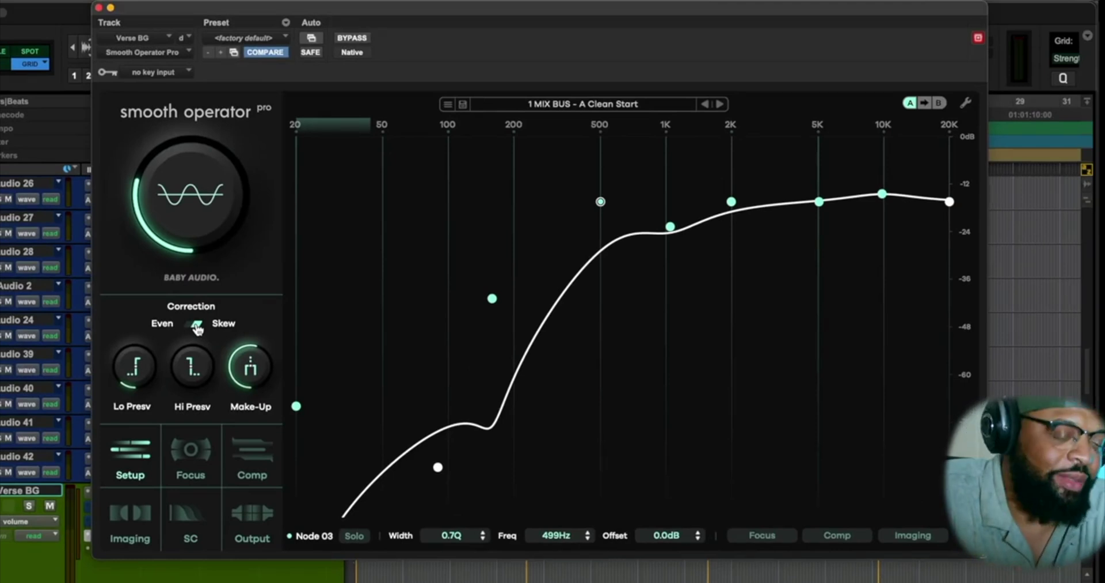
{"action": "mouse_move", "coordinate": [135, 380]}
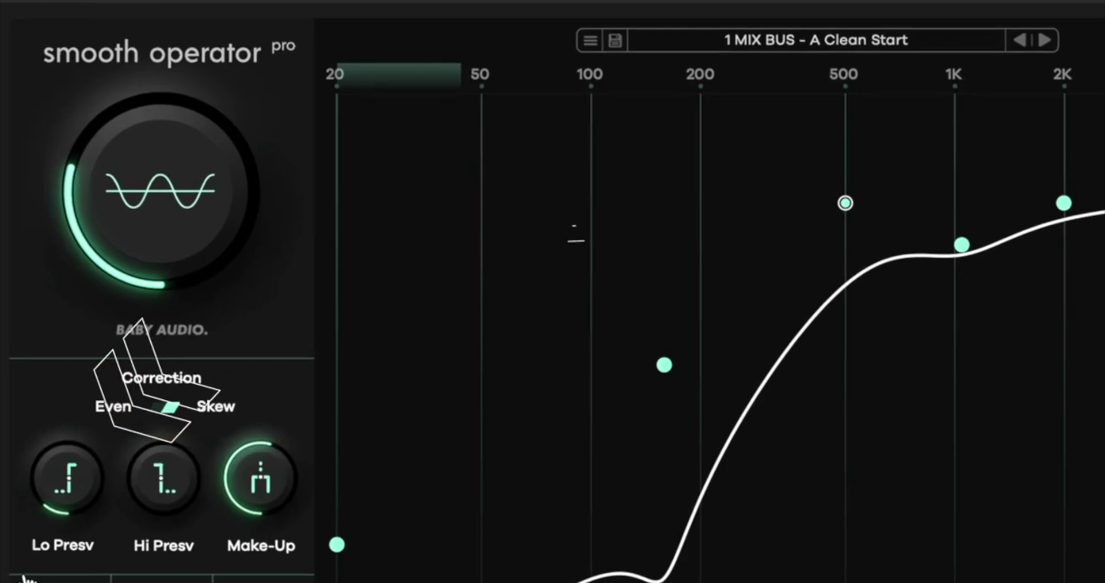
{"action": "mouse_move", "coordinate": [75, 486]}
{"action": "left_click_drag", "start_coordinate": [74, 485], "coordinate": [76, 453]}
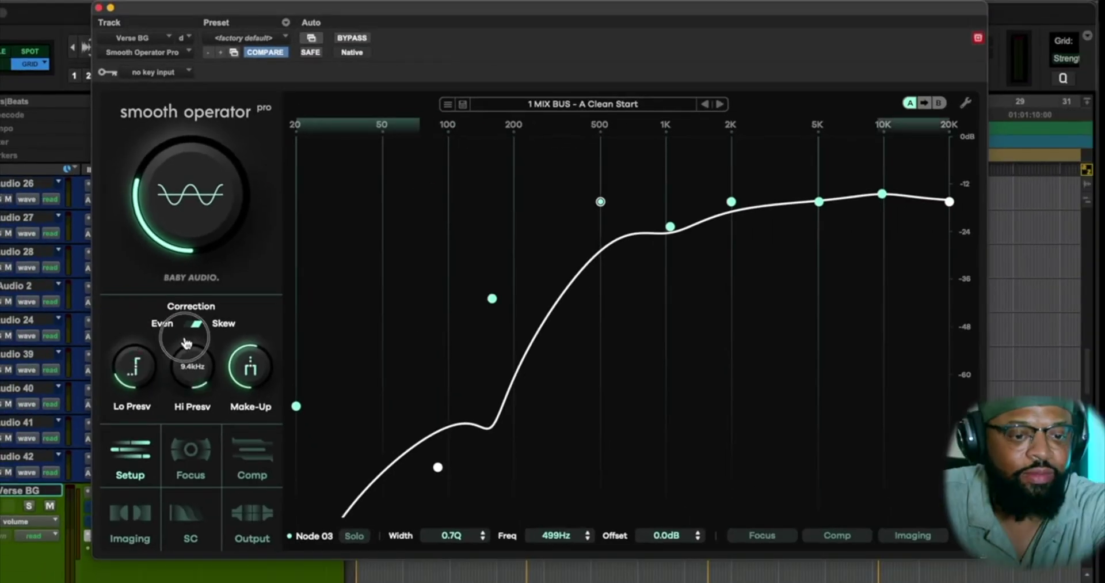
{"action": "left_click", "coordinate": [195, 322]}
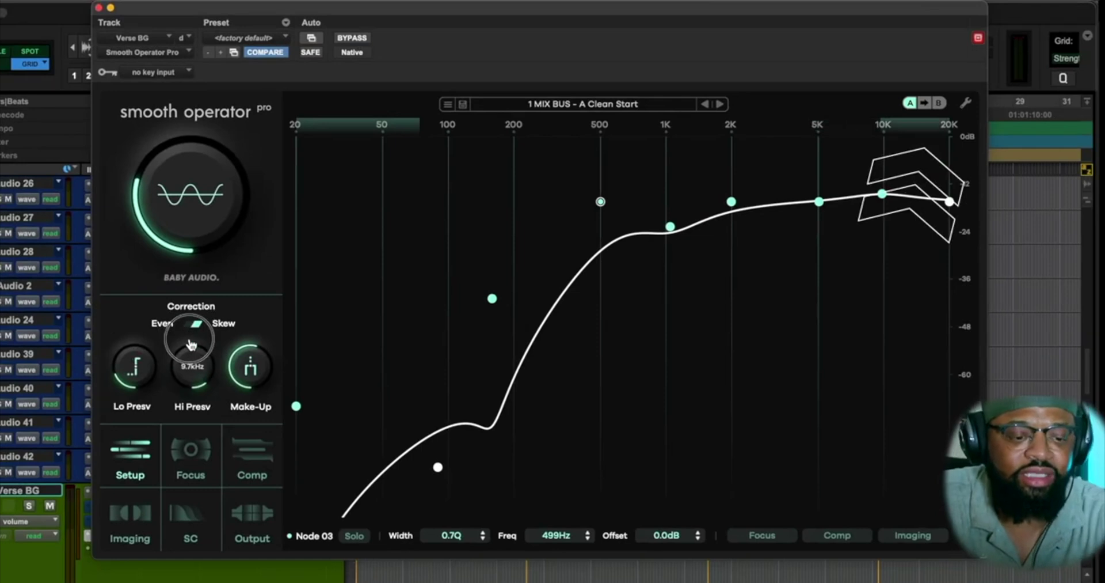
{"action": "left_click_drag", "start_coordinate": [157, 377], "coordinate": [138, 386]}
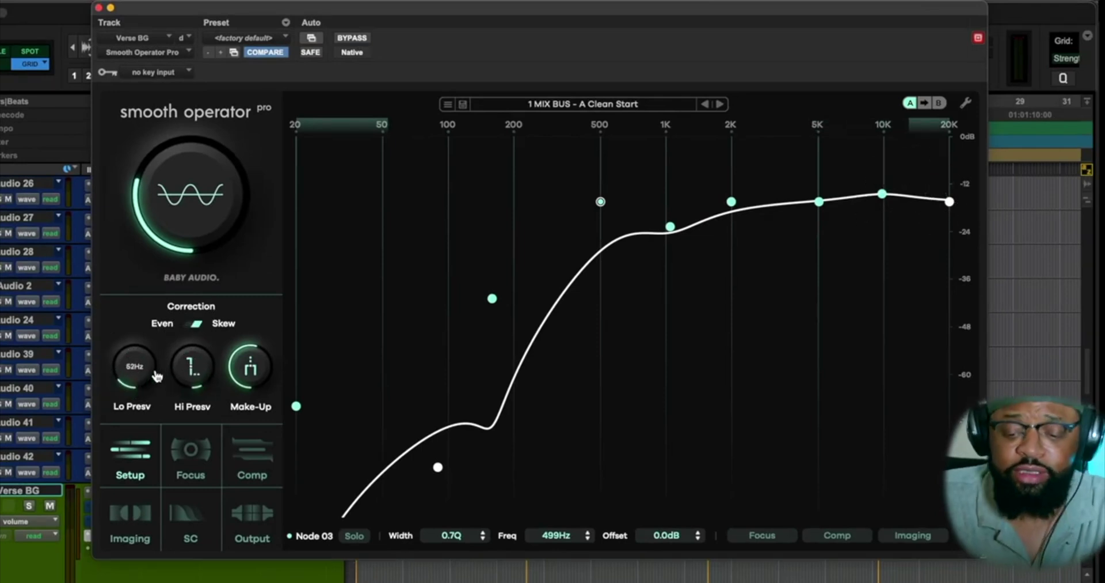
{"action": "mouse_move", "coordinate": [199, 357]}
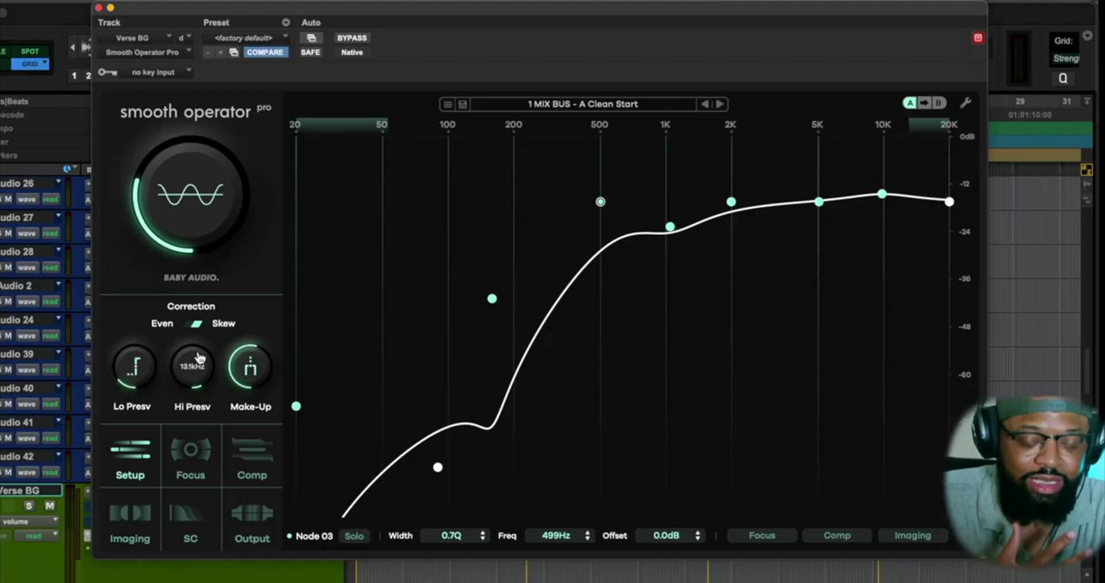
{"action": "mouse_move", "coordinate": [247, 373]}
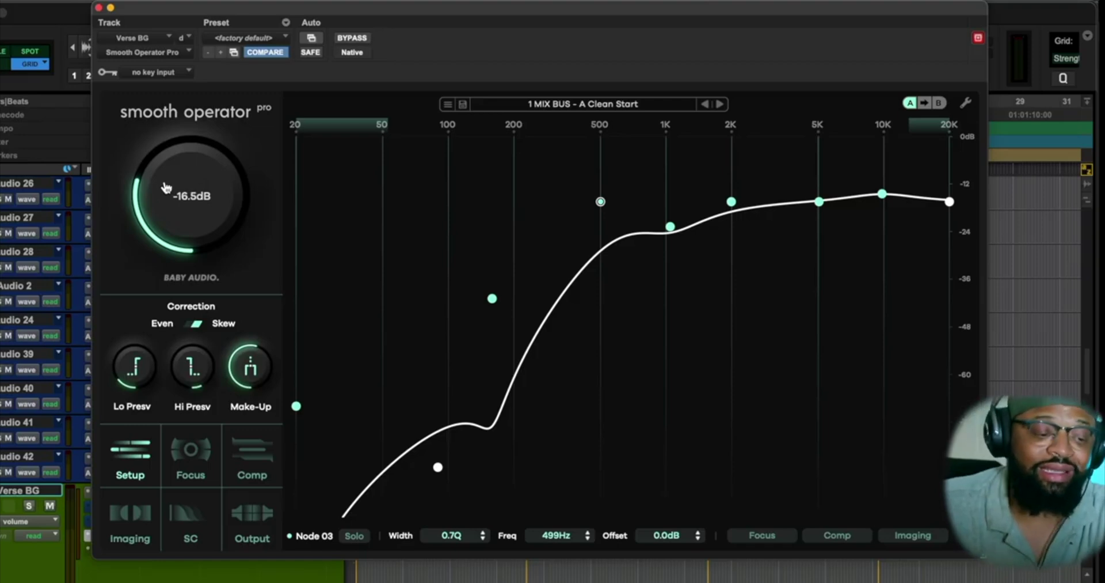
Show the Focus tab with Peak/RMS detection, Detail and Isolation settings.
{"action": "mouse_move", "coordinate": [255, 378]}
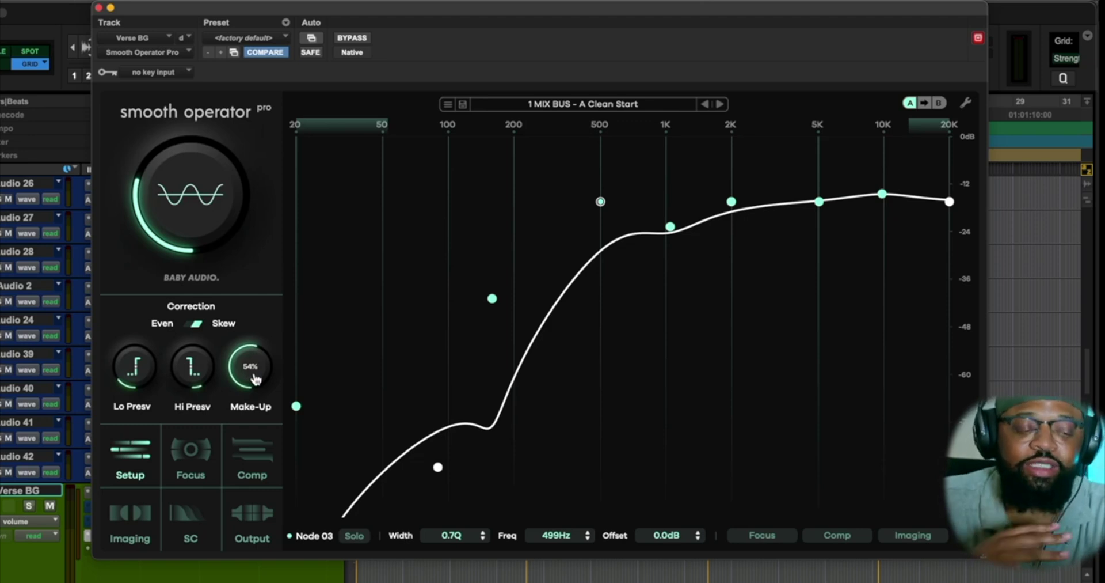
{"action": "left_click", "coordinate": [191, 450]}
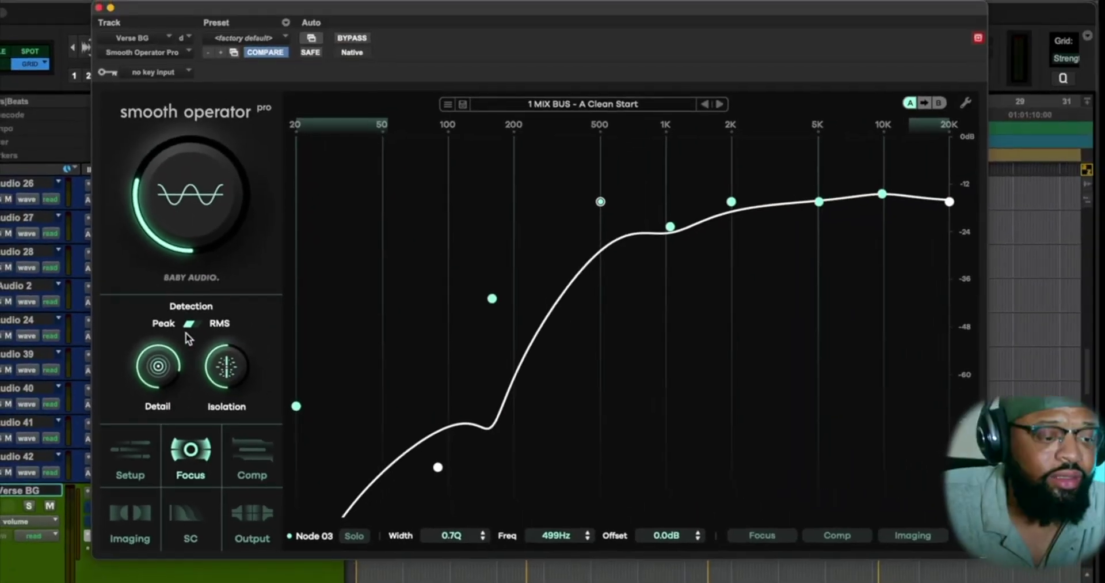
Step through the Comp, Imaging and SC tabs, ending on Output with Mix at 100%.
{"action": "mouse_move", "coordinate": [145, 363]}
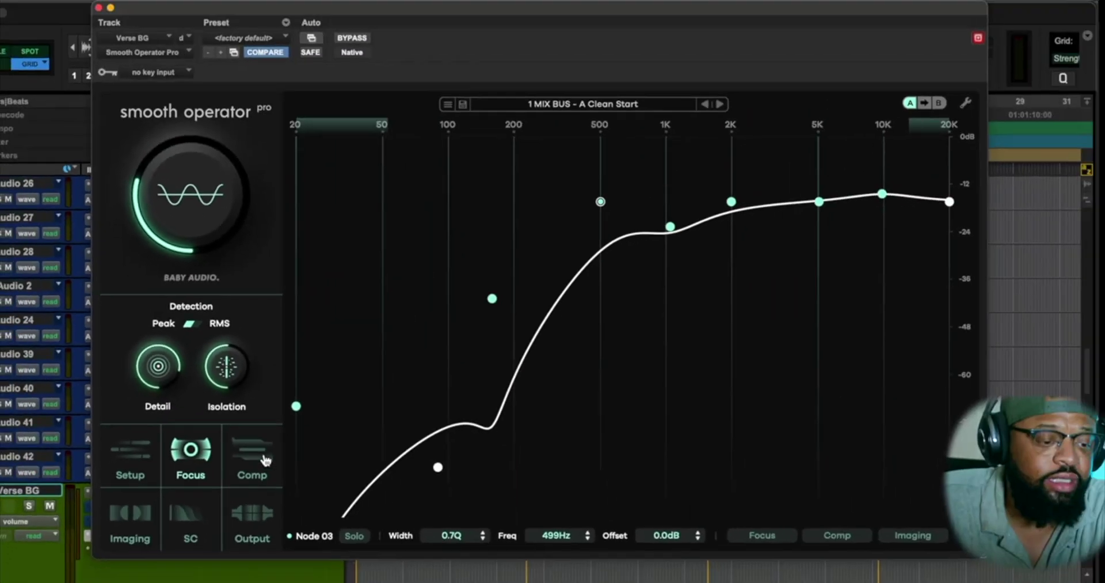
{"action": "left_click", "coordinate": [297, 485]}
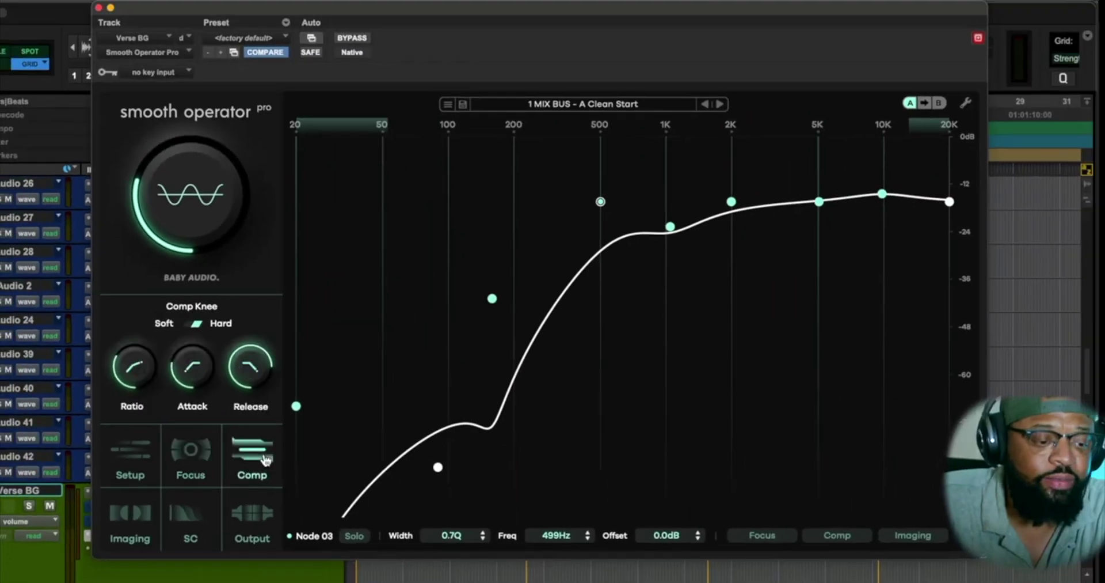
{"action": "mouse_move", "coordinate": [137, 377]}
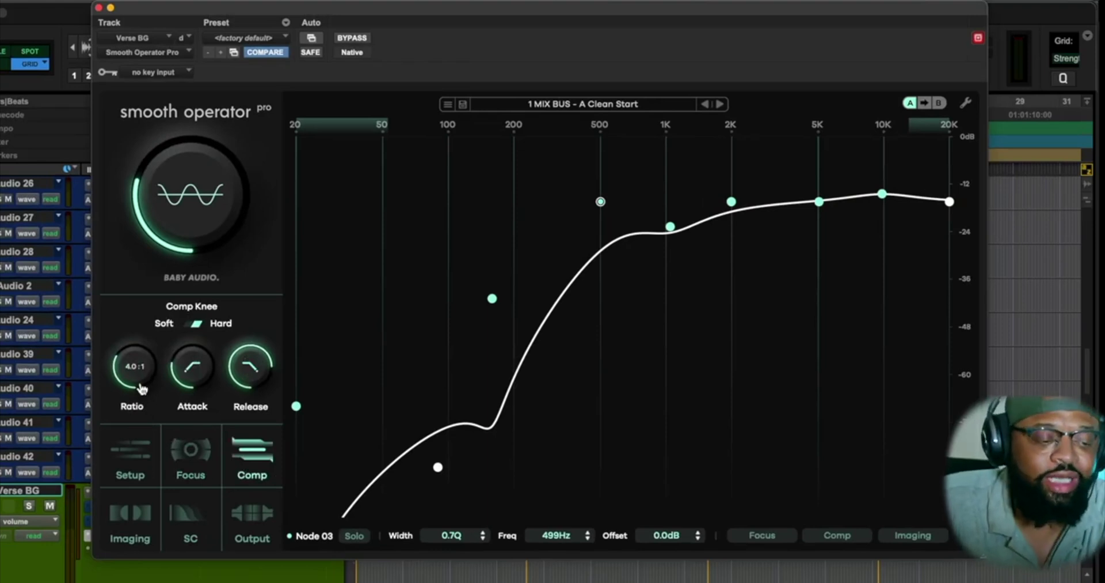
{"action": "mouse_move", "coordinate": [213, 382]}
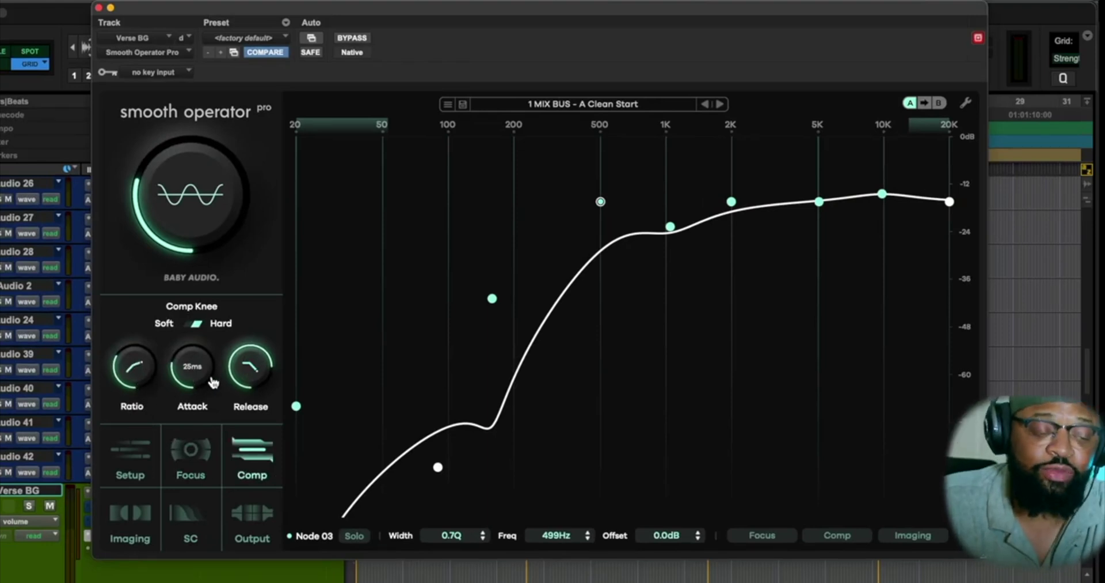
{"action": "mouse_move", "coordinate": [253, 382]}
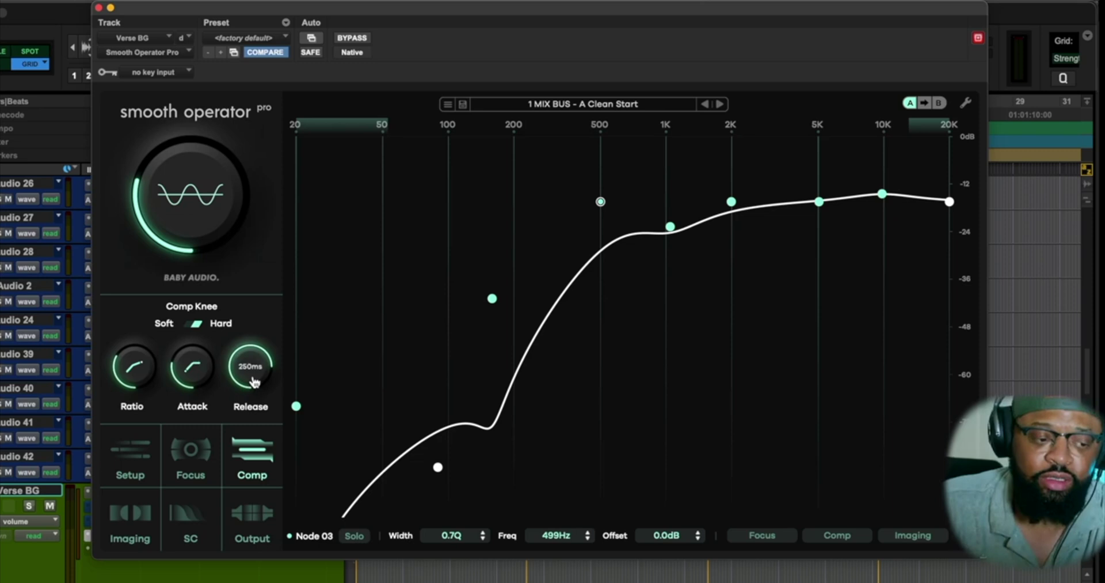
{"action": "left_click", "coordinate": [131, 518]}
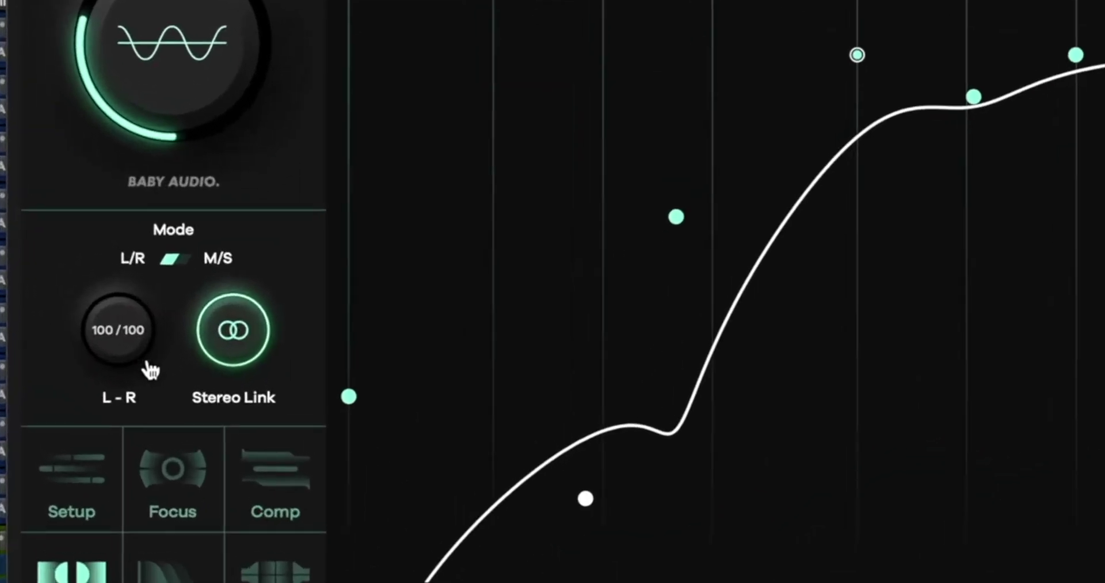
{"action": "mouse_move", "coordinate": [232, 356]}
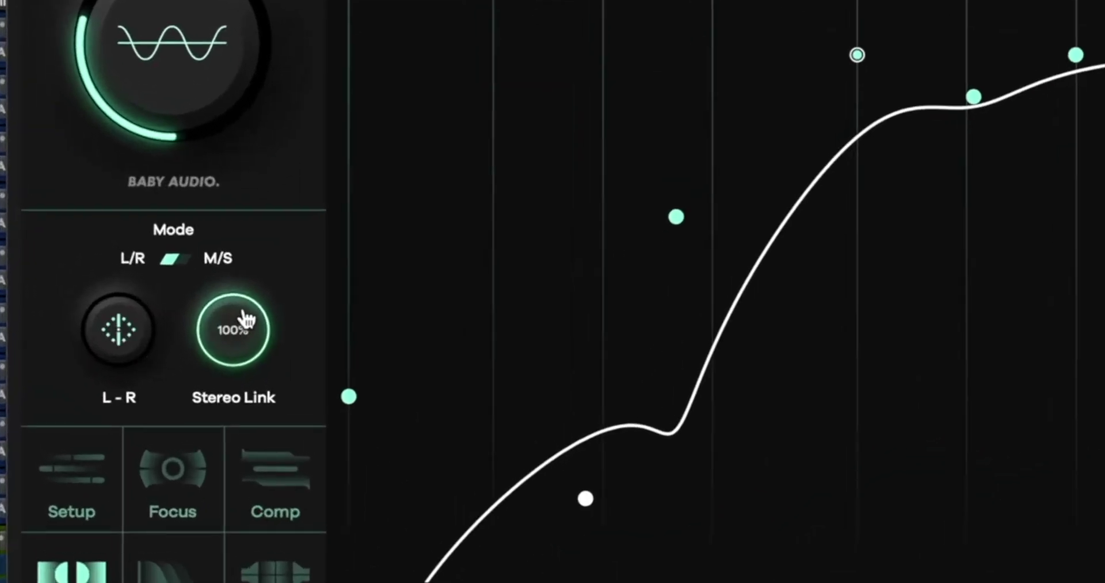
{"action": "left_click", "coordinate": [190, 573]}
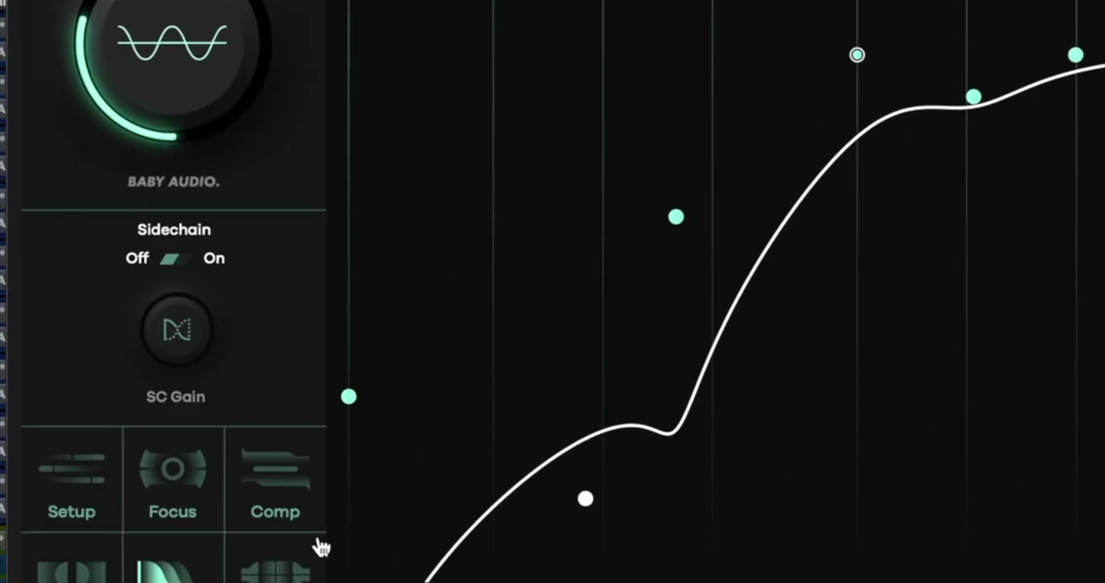
{"action": "left_click", "coordinate": [268, 571]}
{"action": "mouse_move", "coordinate": [133, 372]}
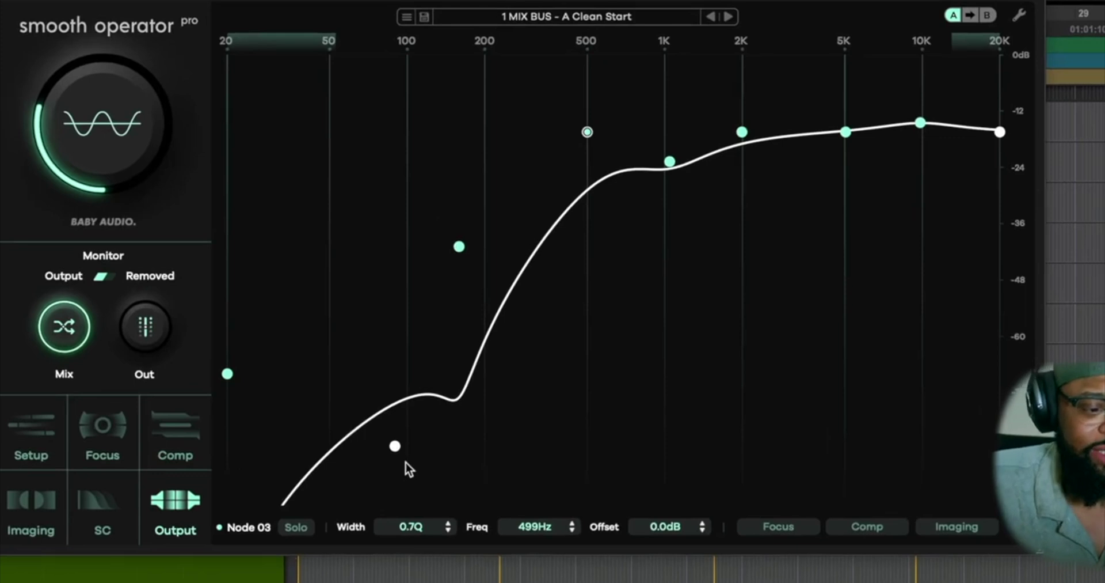
Solo Node 01 at 89 Hz, widen it to 4.3Q, then reset it to default.
{"action": "left_click", "coordinate": [395, 445]}
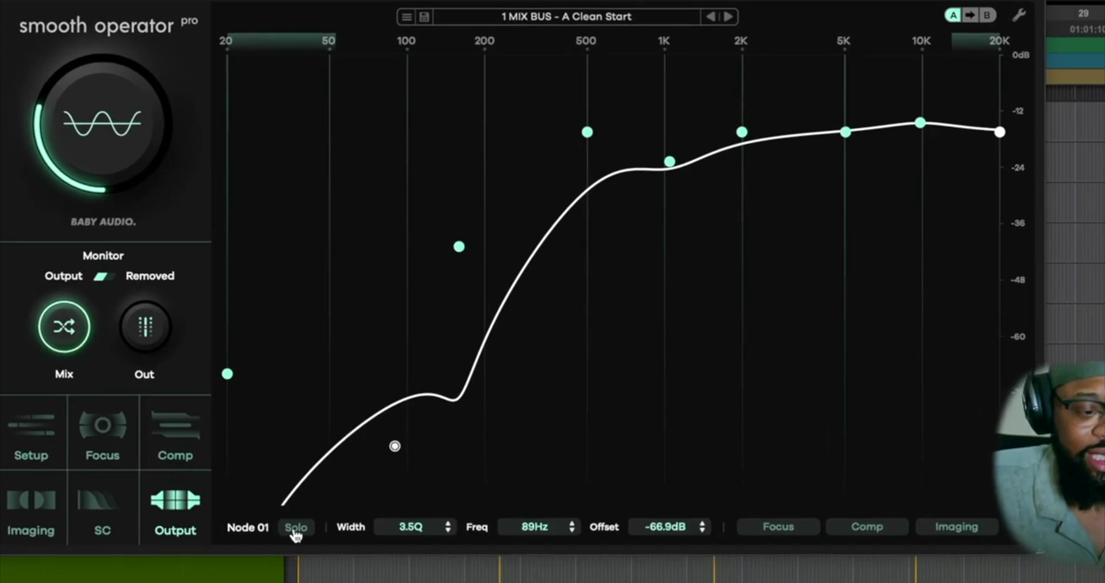
{"action": "left_click", "coordinate": [295, 529]}
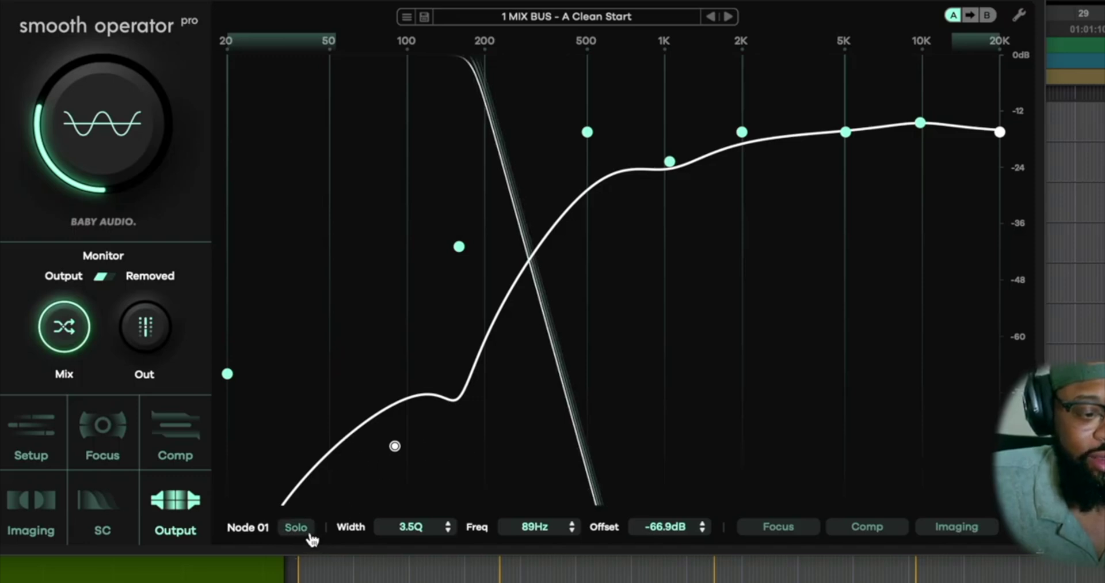
{"action": "left_click", "coordinate": [310, 532]}
{"action": "left_click", "coordinate": [418, 534]}
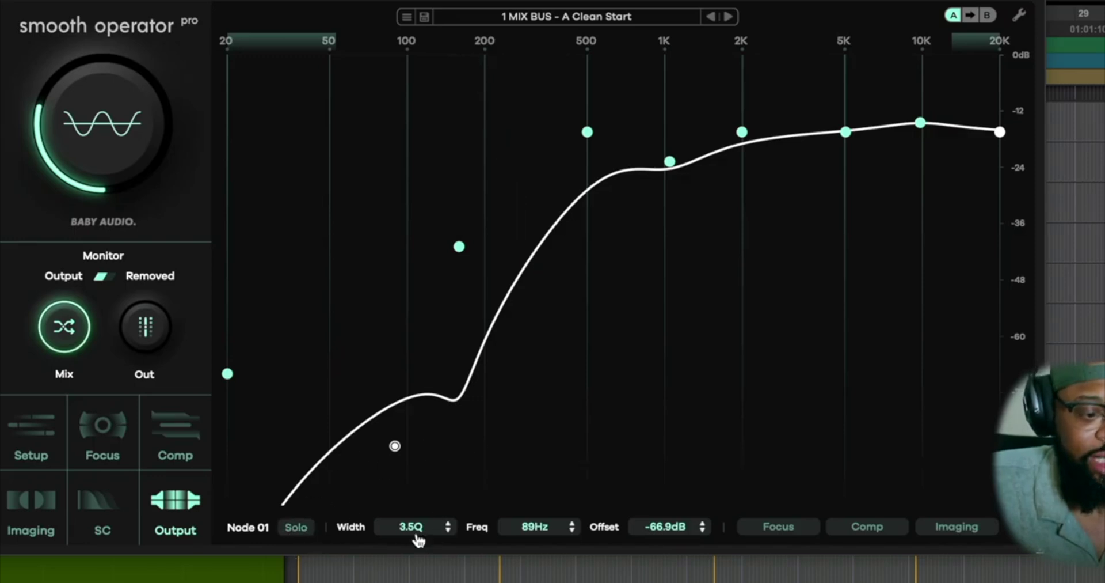
{"action": "left_click", "coordinate": [417, 536]}
{"action": "mouse_move", "coordinate": [418, 536]}
{"action": "left_mouse_down"}
{"action": "mouse_move", "coordinate": [418, 515]}
{"action": "mouse_move", "coordinate": [418, 526]}
{"action": "left_mouse_up"}
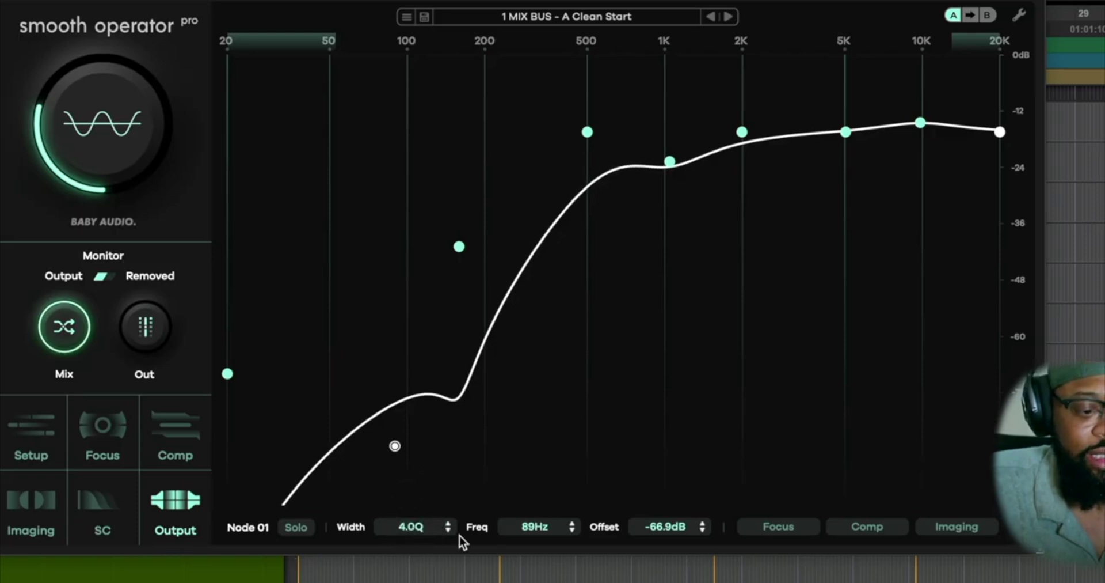
{"action": "double_click", "coordinate": [396, 447]}
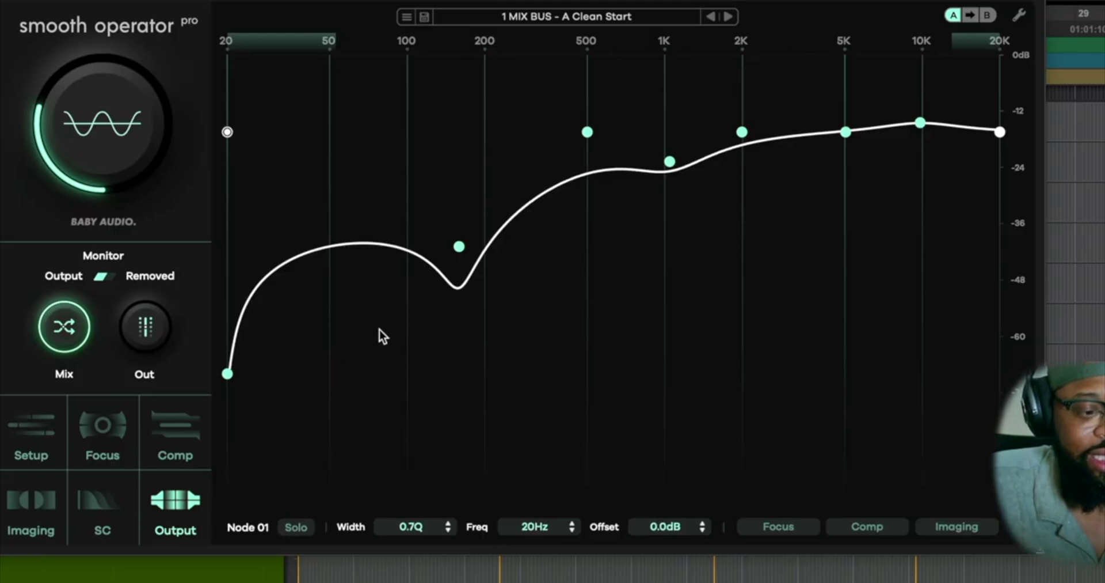
Add Node 09 at 74 Hz cut to -37.8 dB and show its Focus settings.
{"action": "double_click", "coordinate": [372, 245]}
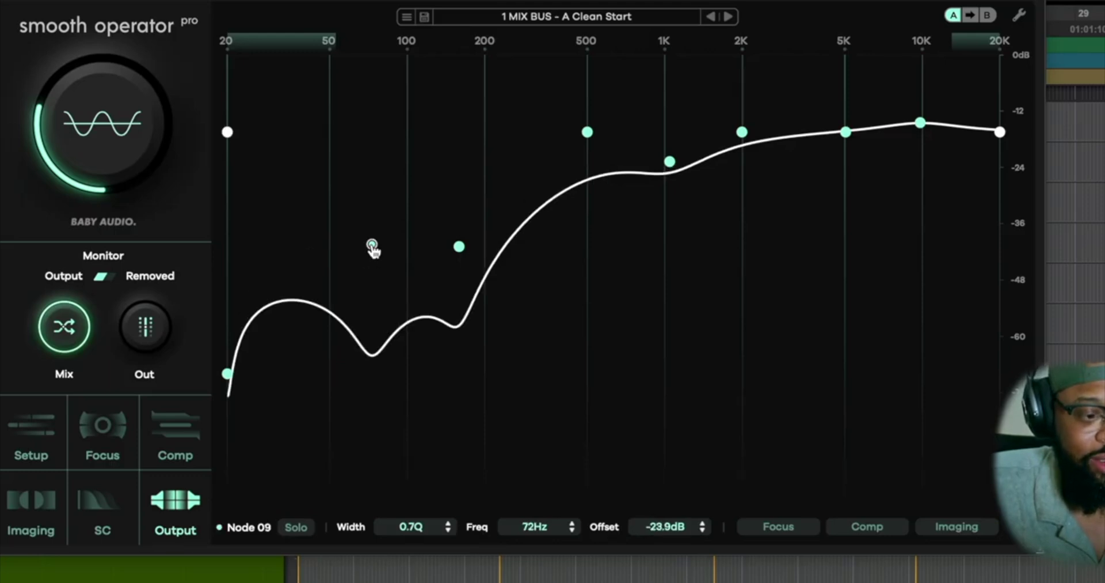
{"action": "left_click_drag", "start_coordinate": [372, 246], "coordinate": [374, 310]}
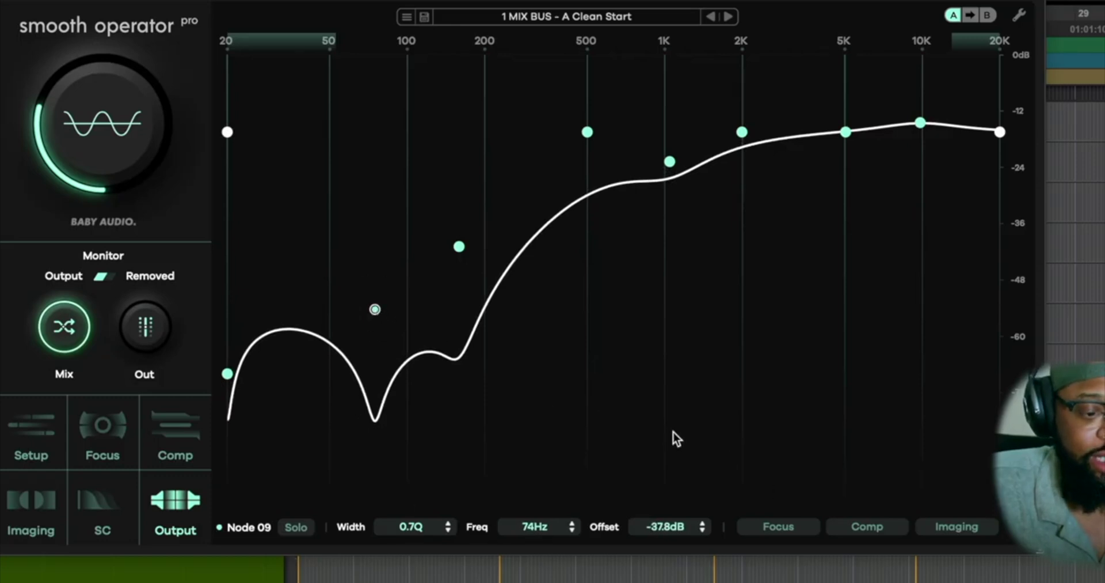
{"action": "left_click", "coordinate": [783, 527]}
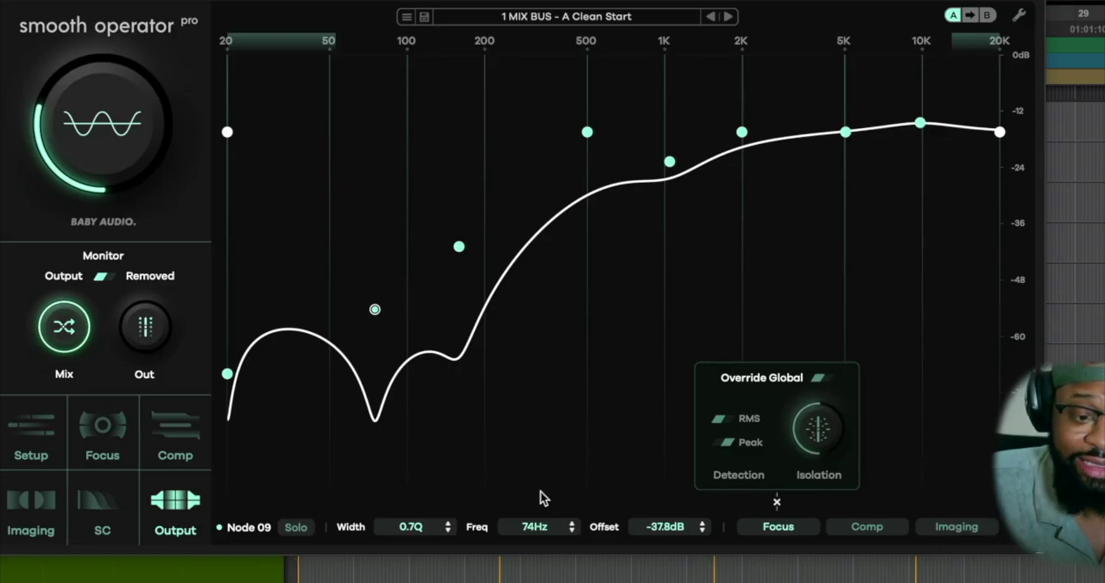
Show Node 09's own Comp overrides: knee, Ratio, Attack and Release.
{"action": "left_click", "coordinate": [876, 526]}
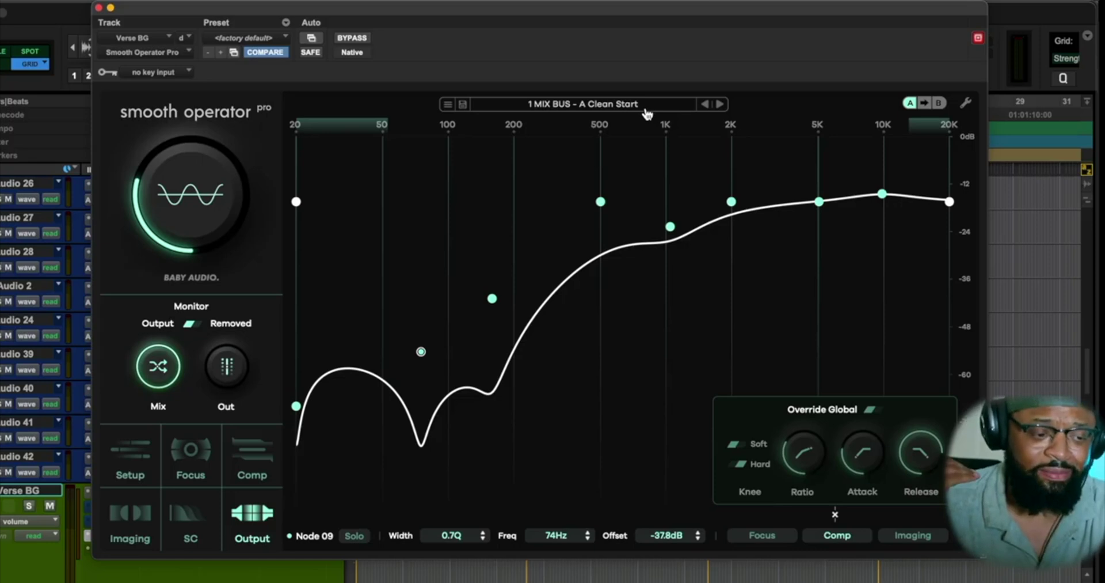
Drag the Smooth Operator Pro window toward the lower right of the Edit window.
{"action": "left_click_drag", "start_coordinate": [153, 7], "coordinate": [533, 154]}
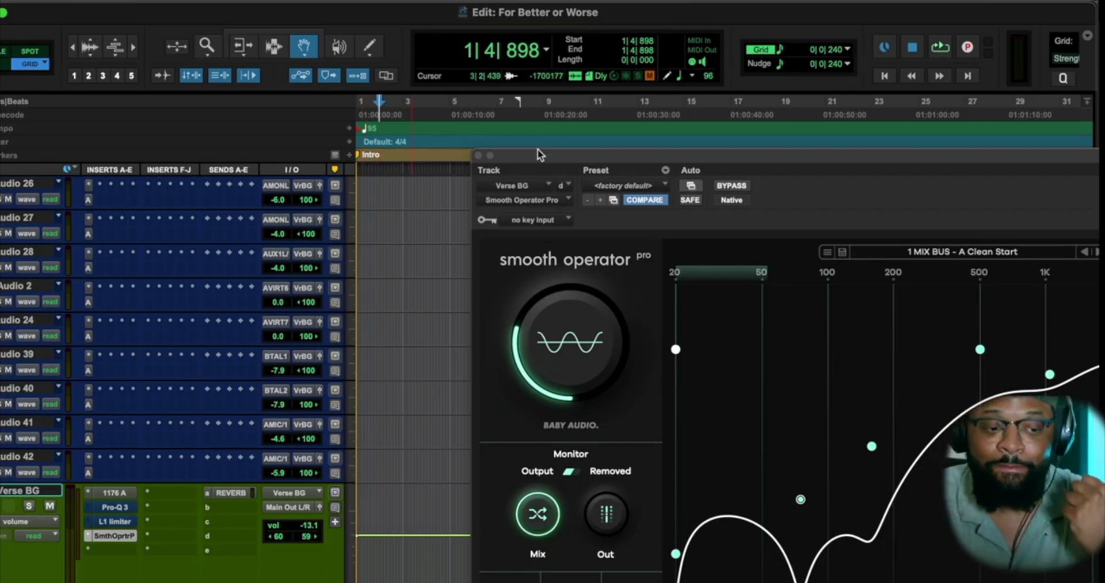
Bring up the Lead Vox Verse plug-in and make the LEAD VERSE track taller.
{"action": "left_click", "coordinate": [754, 160]}
{"action": "left_click_drag", "start_coordinate": [754, 160], "coordinate": [702, 156]}
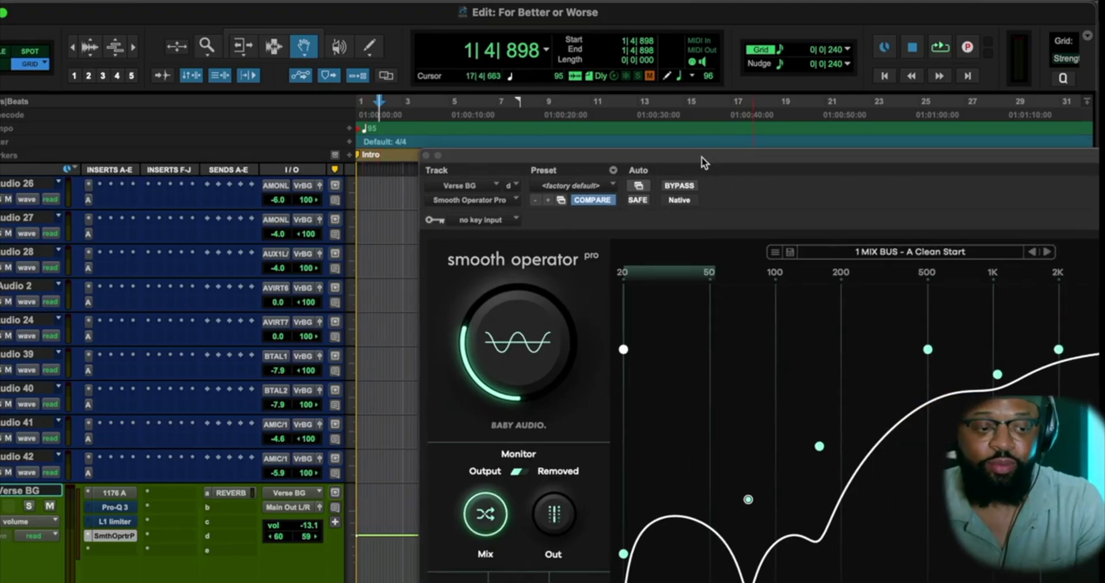
{"action": "scroll", "coordinate": [310, 316], "scroll_direction": "up", "scroll_amount": 4}
{"action": "scroll", "coordinate": [310, 316], "scroll_direction": "up", "scroll_amount": 8}
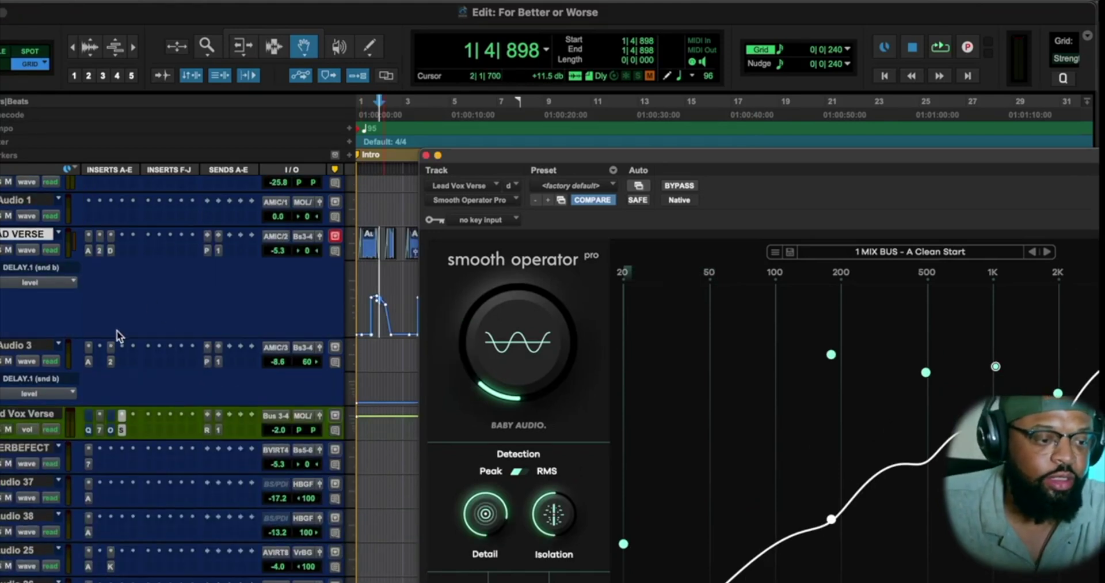
{"action": "mouse_move", "coordinate": [120, 337]}
{"action": "left_mouse_down"}
{"action": "mouse_move", "coordinate": [134, 518]}
{"action": "mouse_move", "coordinate": [134, 503]}
{"action": "left_mouse_up"}
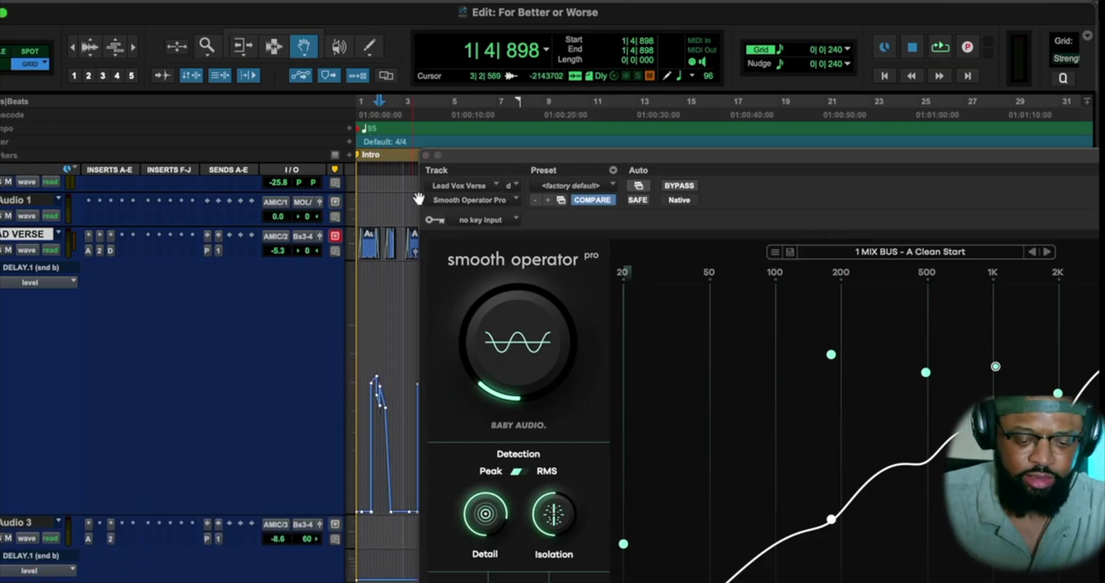
Play from the session start, positioning the plug-in window to watch the live spectrum.
{"action": "key", "text": "Return"}
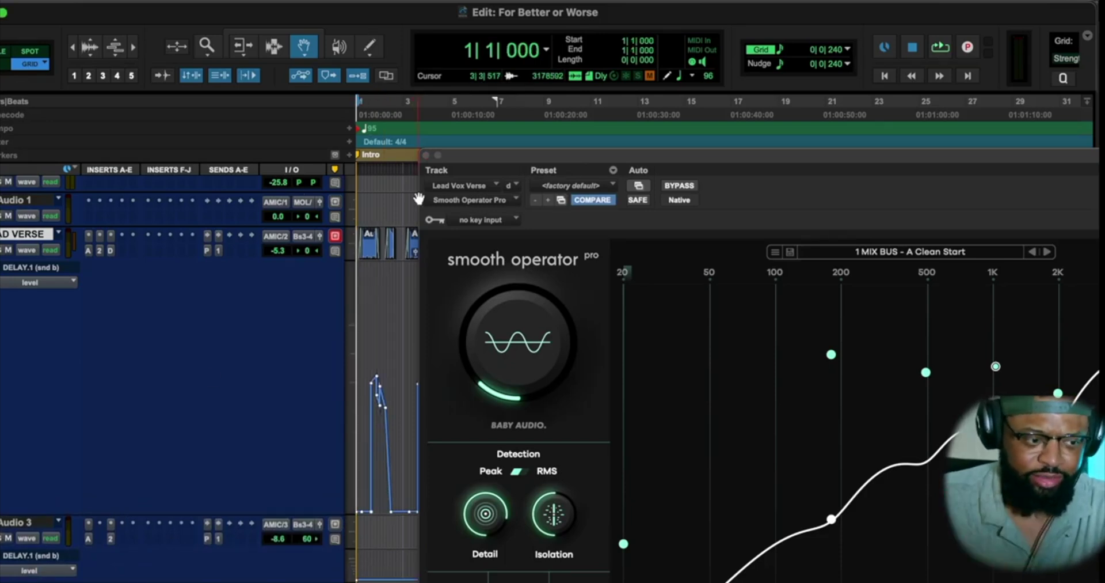
{"action": "key", "text": "space"}
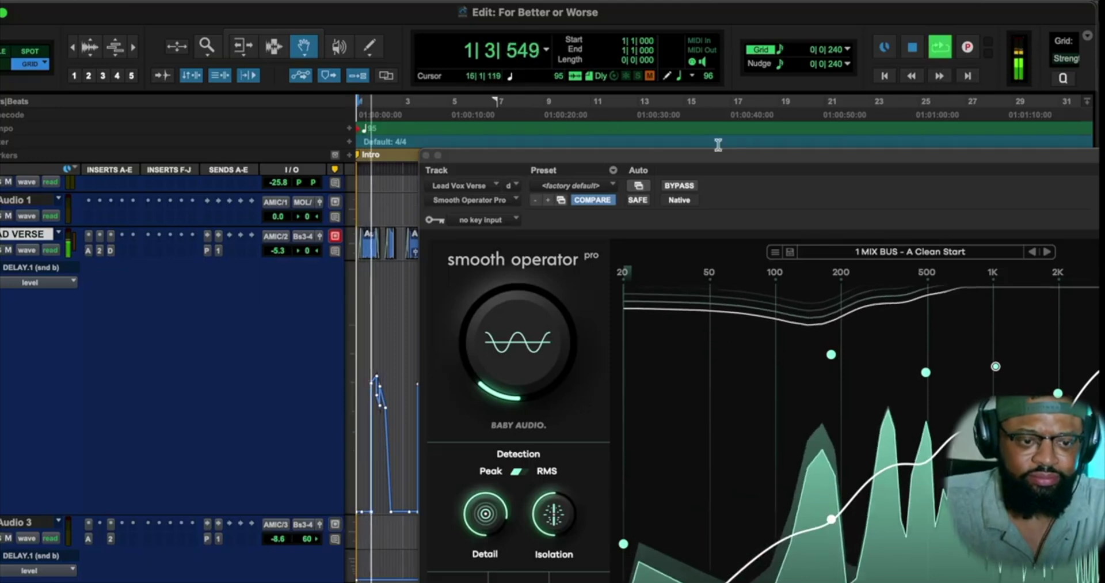
{"action": "left_click_drag", "start_coordinate": [724, 160], "coordinate": [378, 57]}
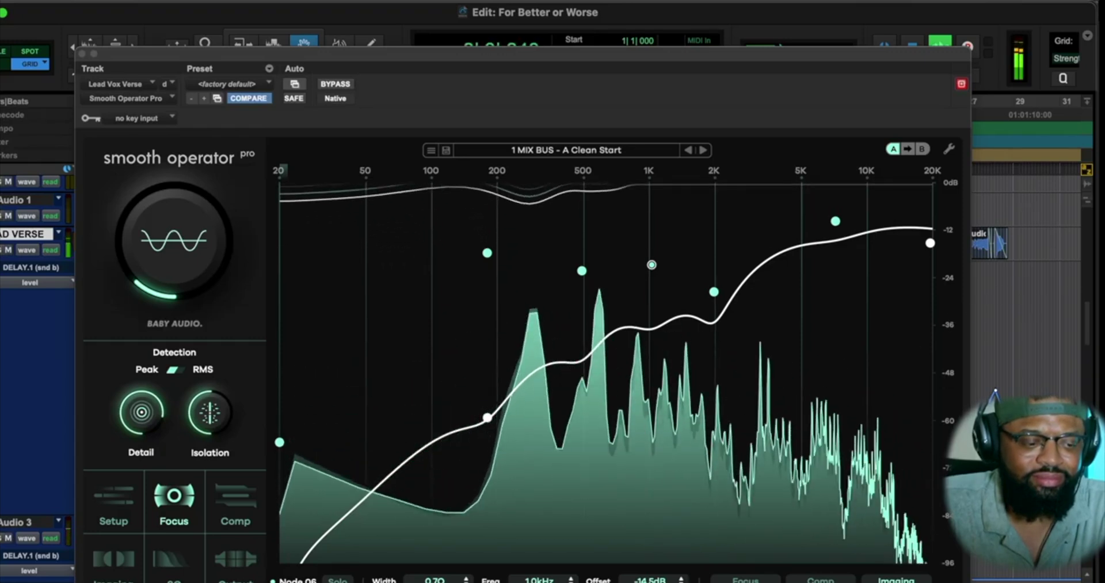
{"action": "left_click_drag", "start_coordinate": [143, 55], "coordinate": [237, 9]}
{"action": "scroll", "coordinate": [98, 372], "scroll_direction": "down", "scroll_amount": 10}
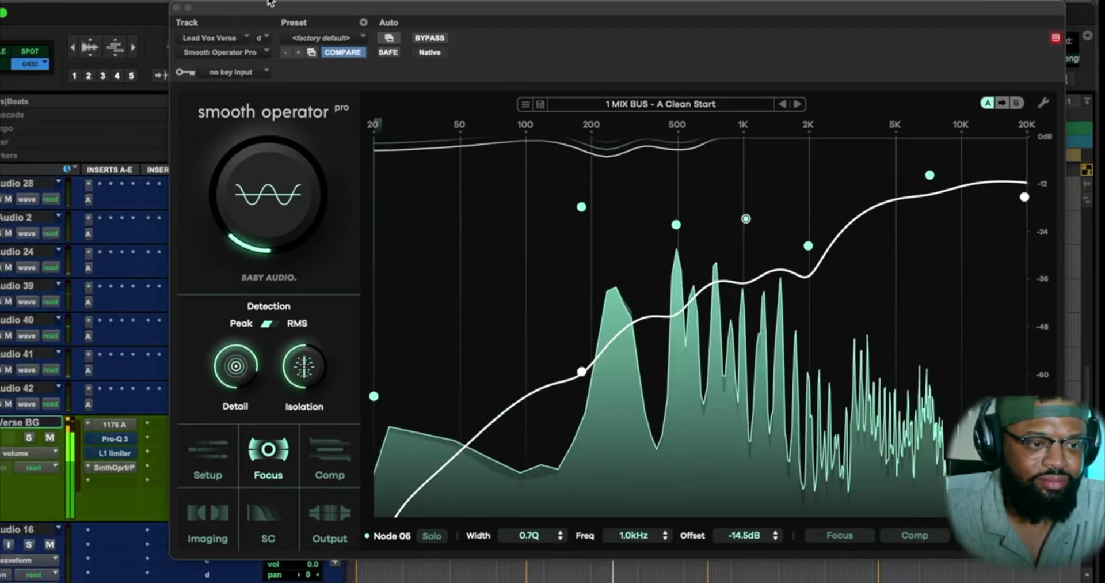
Lower the Verse BG volume fader slightly, then stop playback.
{"action": "left_click_drag", "start_coordinate": [266, 6], "coordinate": [456, 5]}
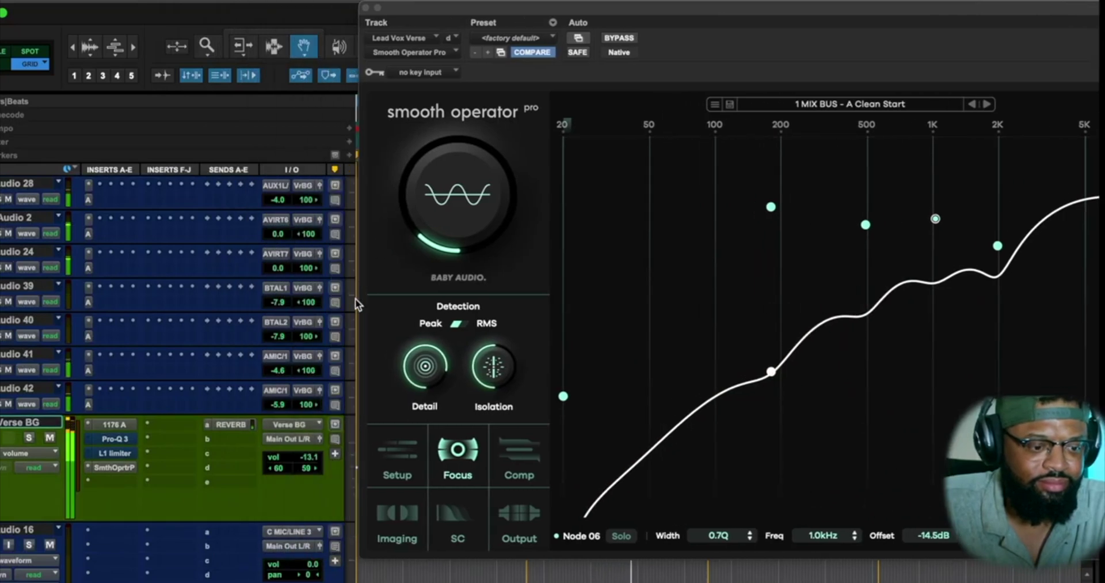
{"action": "left_click_drag", "start_coordinate": [305, 457], "coordinate": [303, 468]}
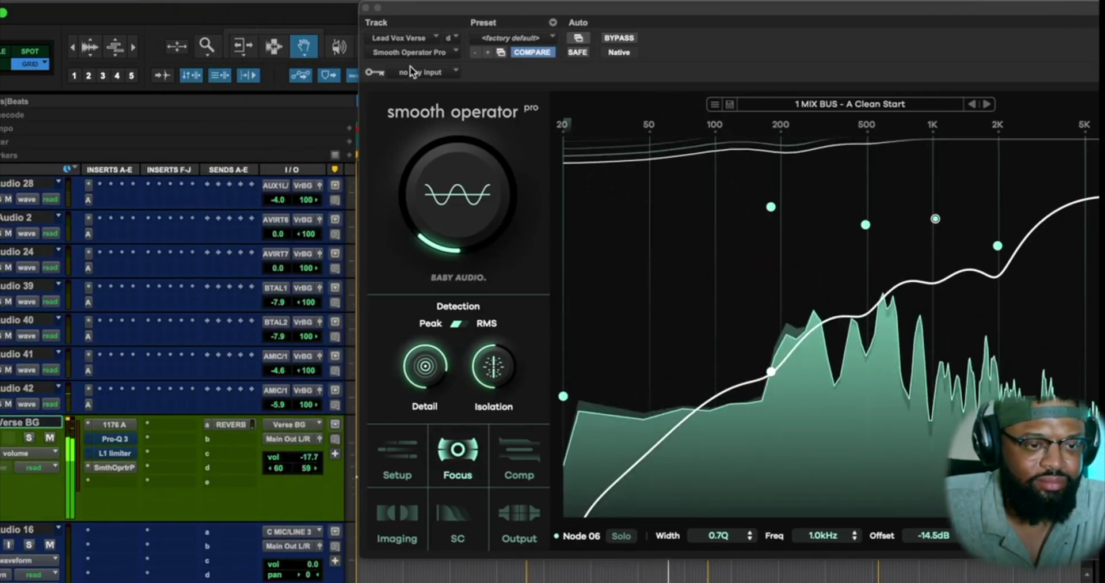
{"action": "left_click_drag", "start_coordinate": [453, 30], "coordinate": [318, 48]}
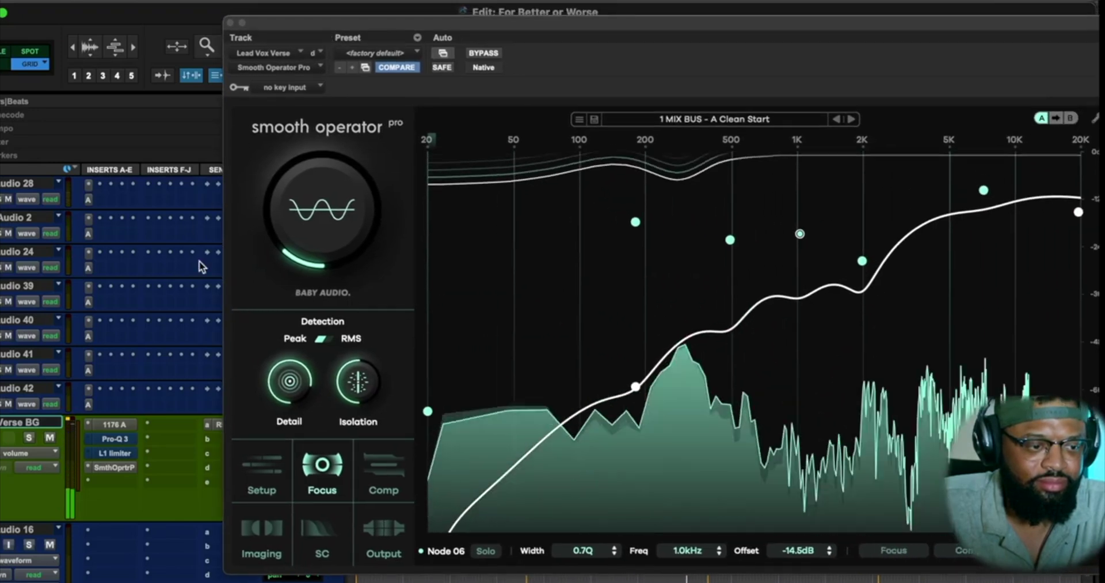
{"action": "scroll", "coordinate": [159, 305], "scroll_direction": "down", "scroll_amount": 3}
{"action": "scroll", "coordinate": [160, 312], "scroll_direction": "up", "scroll_amount": 8}
{"action": "scroll", "coordinate": [160, 313], "scroll_direction": "up", "scroll_amount": 5}
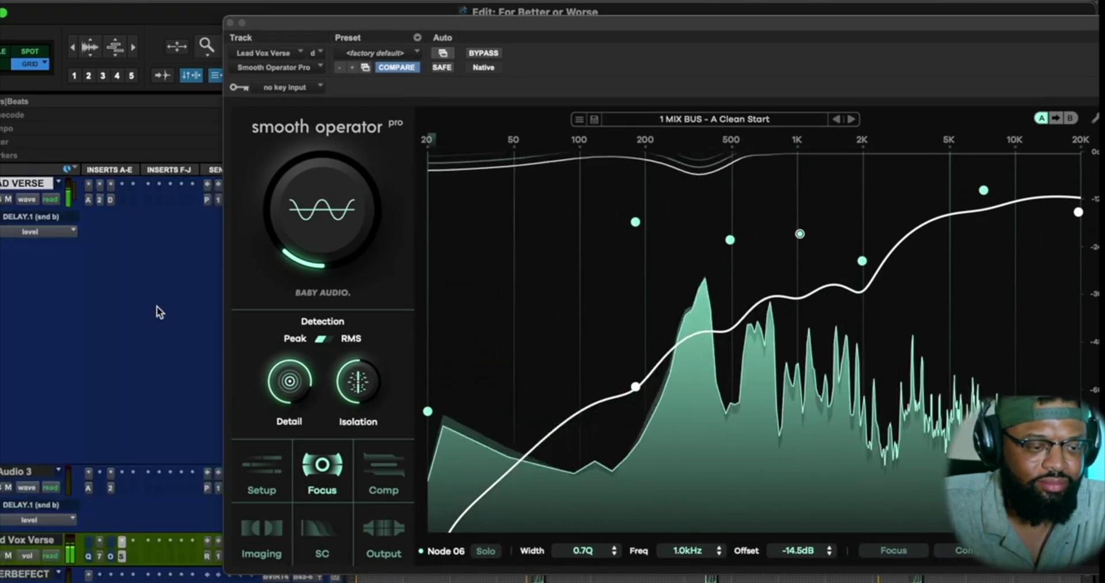
{"action": "key", "text": "space"}
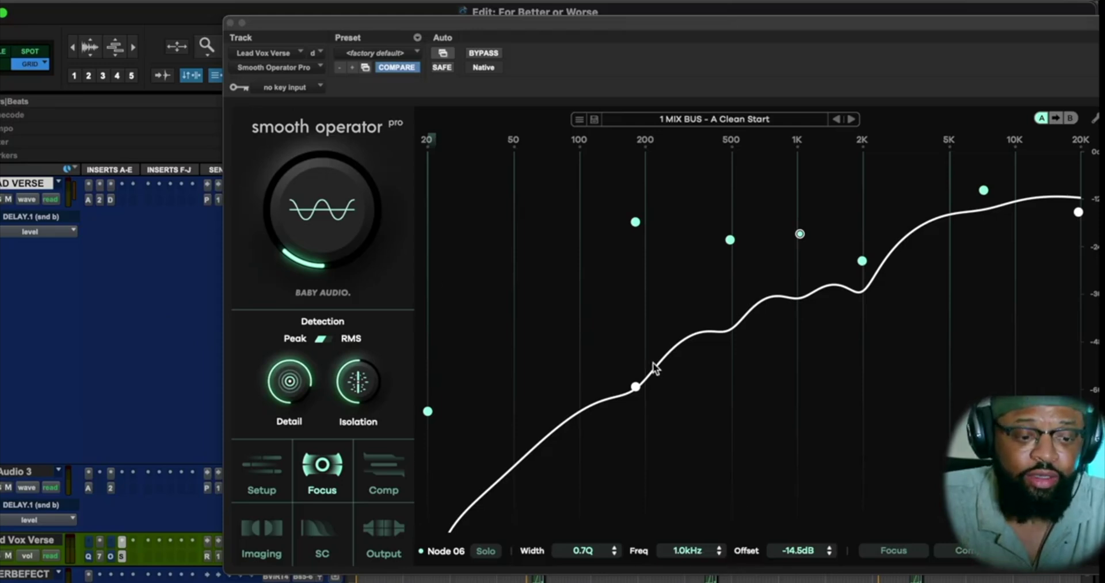
Select Node 01 at 180 Hz, show the Setup page, and open its Comp overrides.
{"action": "left_click", "coordinate": [636, 391]}
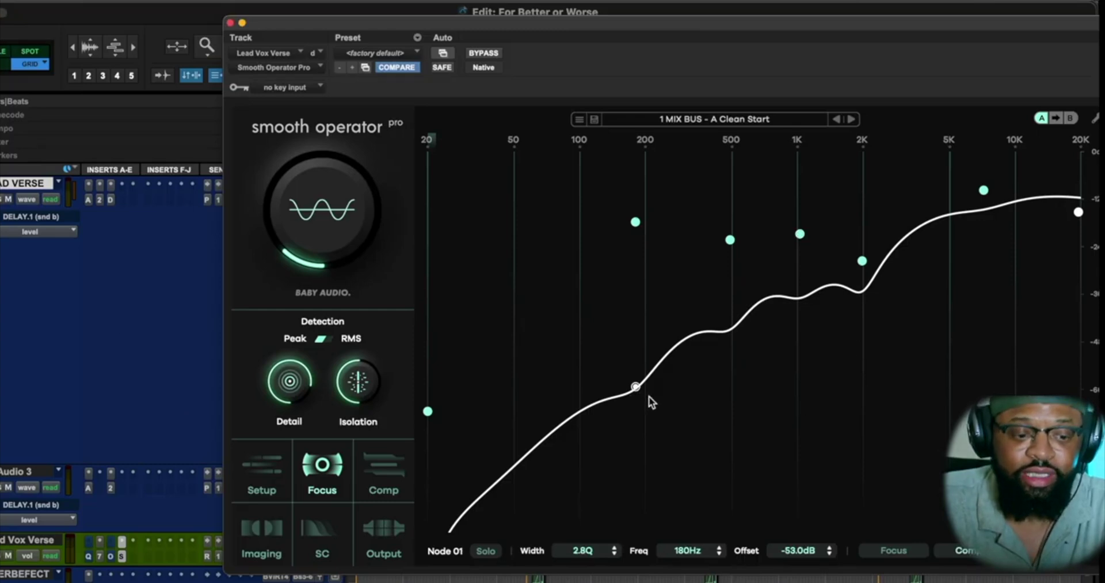
{"action": "left_click", "coordinate": [262, 470]}
{"action": "mouse_move", "coordinate": [383, 383]}
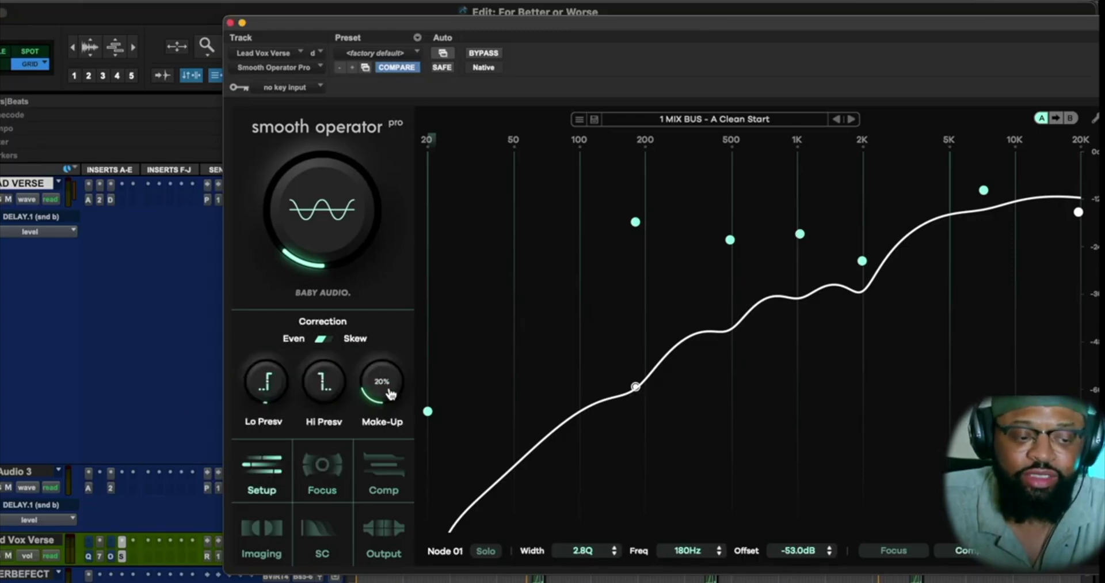
{"action": "mouse_move", "coordinate": [306, 241]}
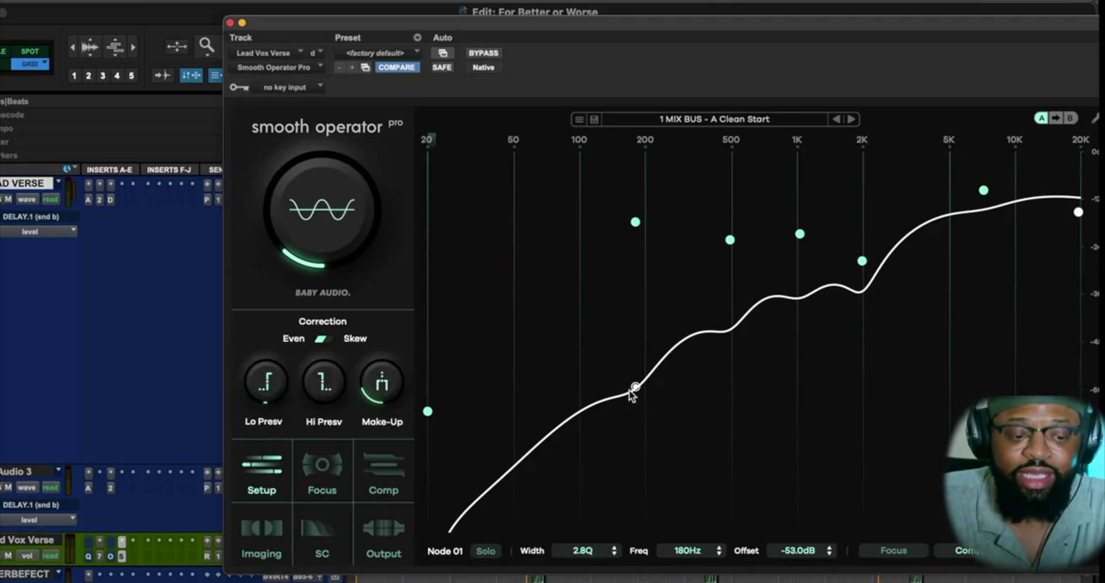
{"action": "left_click", "coordinate": [971, 551]}
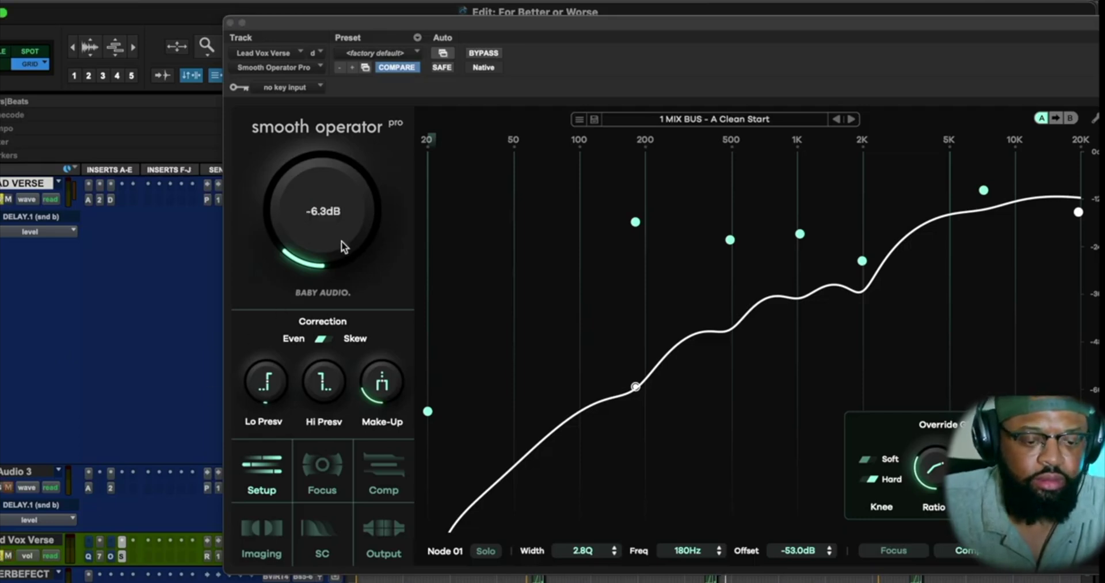
Start the vocal playing, stopping and resuming playback a few times.
{"action": "key", "text": "space"}
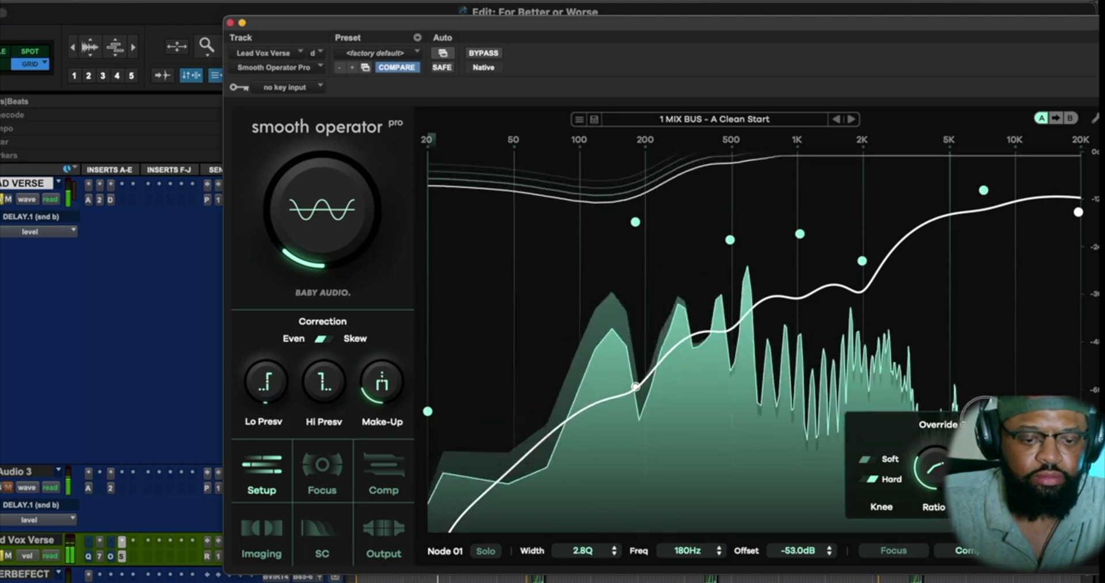
{"action": "key", "text": "space"}
{"action": "key", "text": "space"}
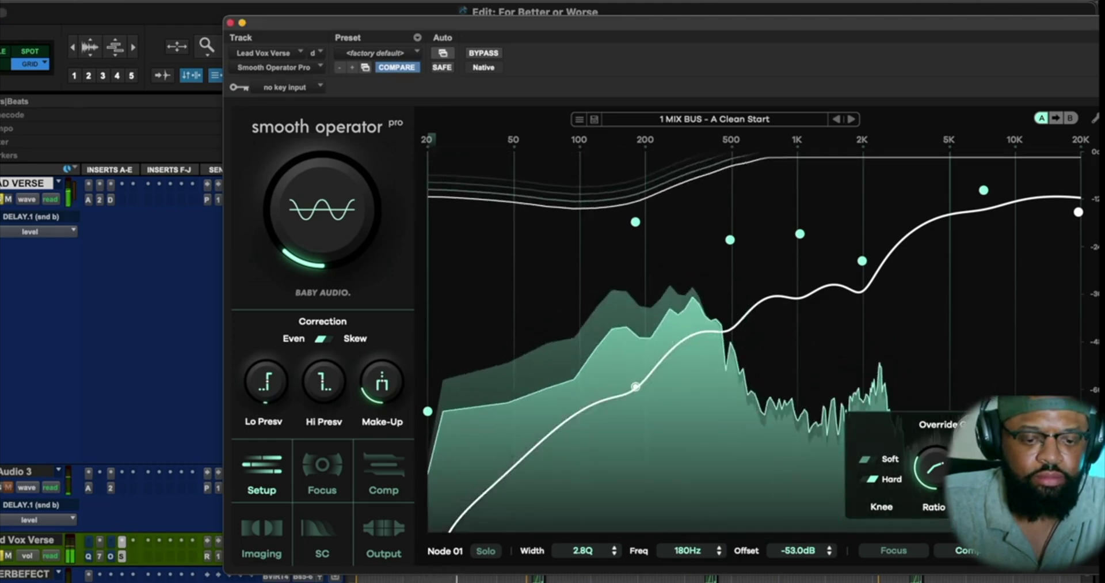
{"action": "left_click", "coordinate": [979, 389]}
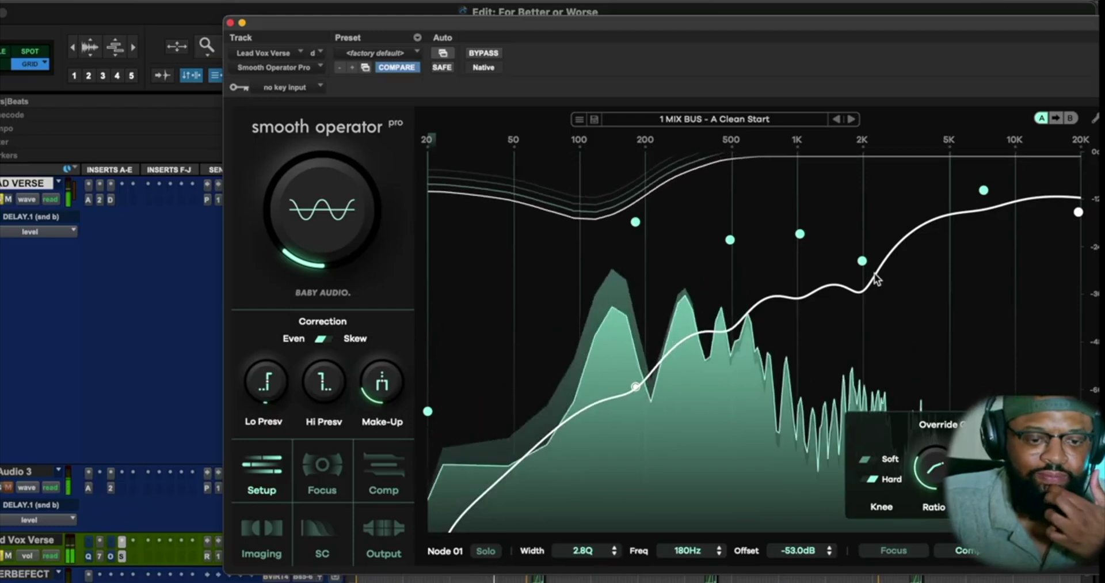
{"action": "mouse_move", "coordinate": [295, 279]}
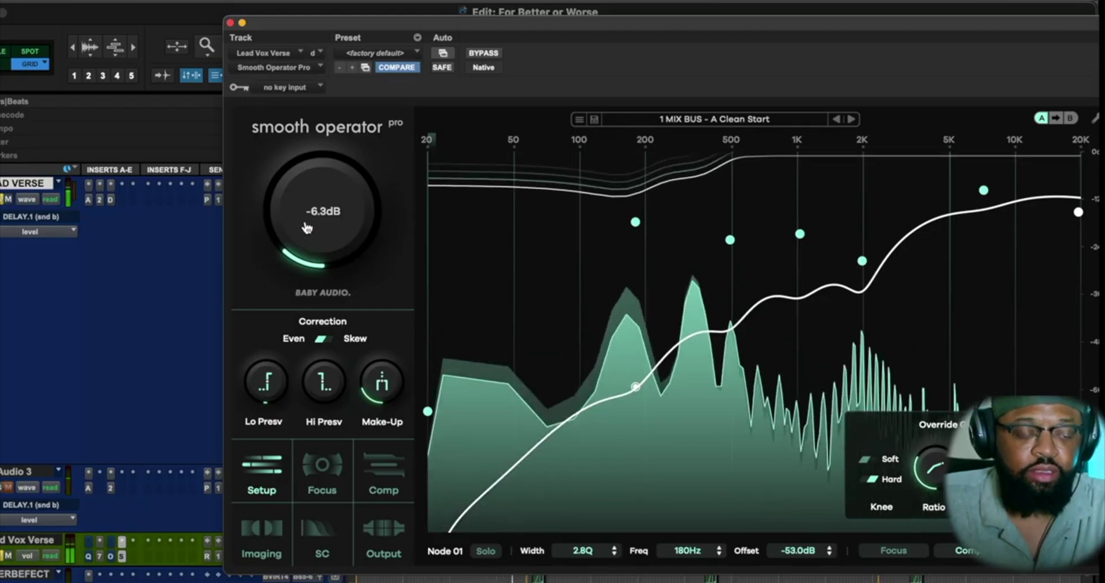
{"action": "key", "text": "space"}
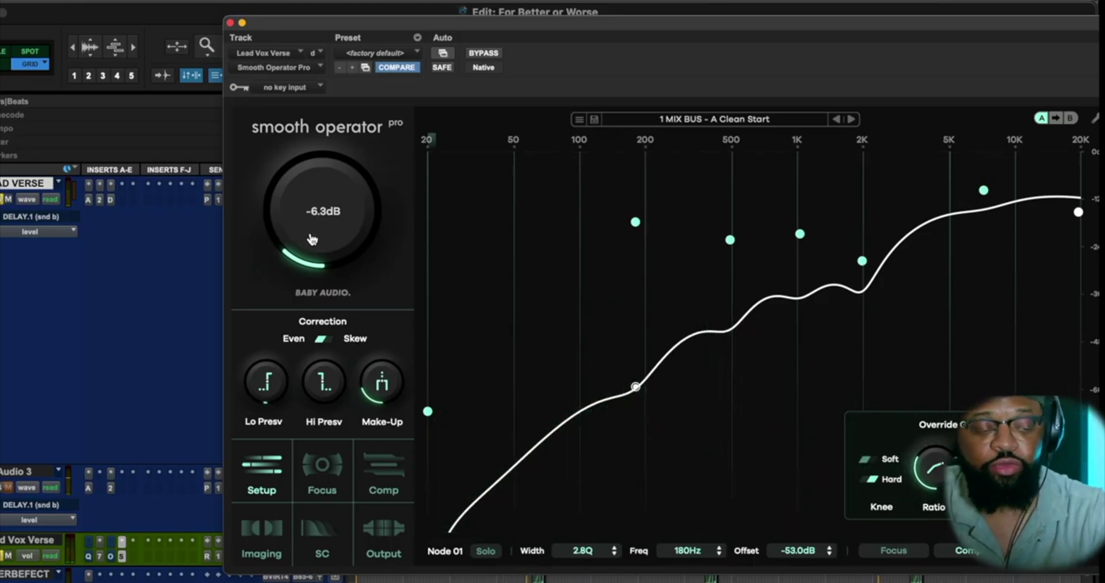
{"action": "key", "text": "space"}
Pull the global threshold far below -6.3 dB, then back up to about -17.5 dB.
{"action": "left_click_drag", "start_coordinate": [311, 234], "coordinate": [351, 61]}
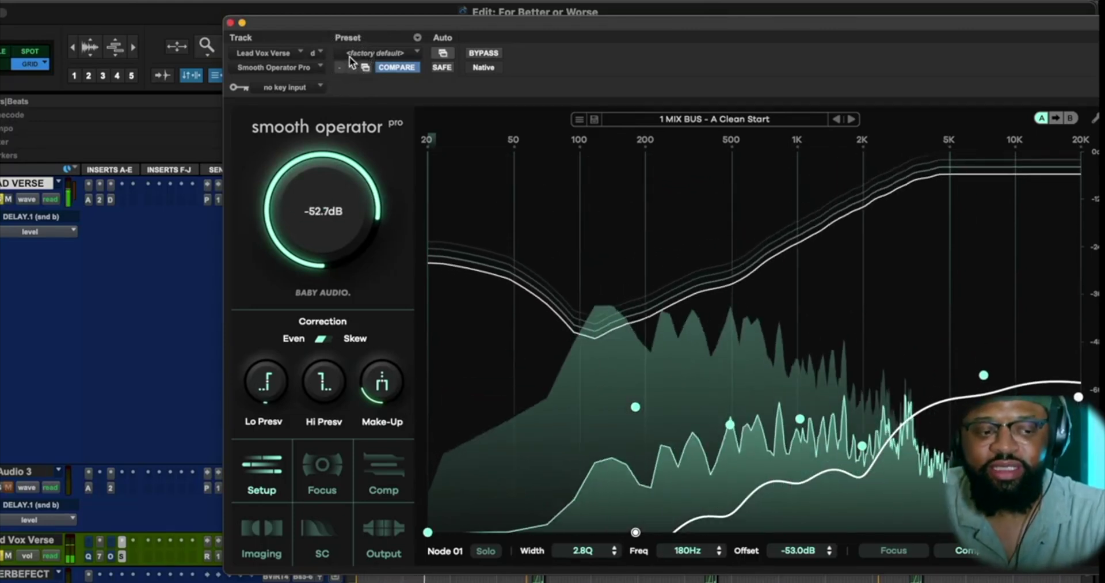
{"action": "key", "text": "space"}
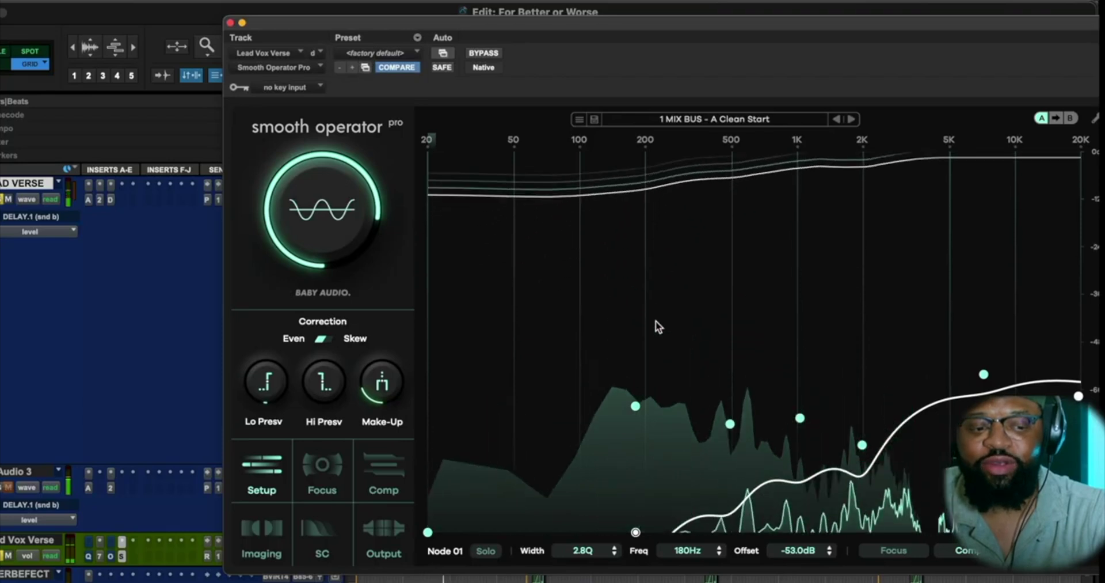
{"action": "key", "text": "space"}
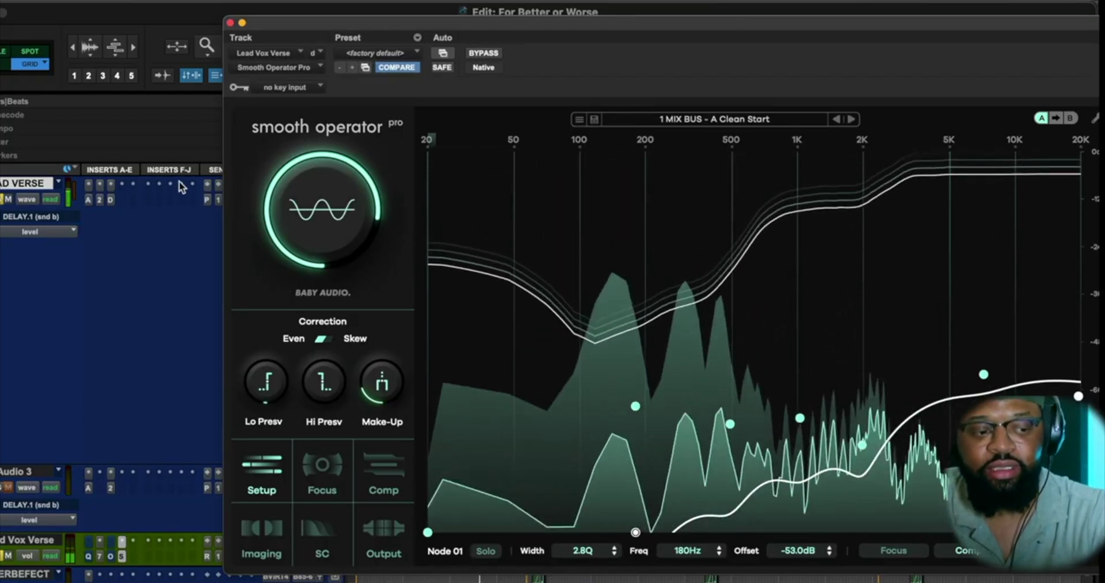
{"action": "mouse_move", "coordinate": [287, 225]}
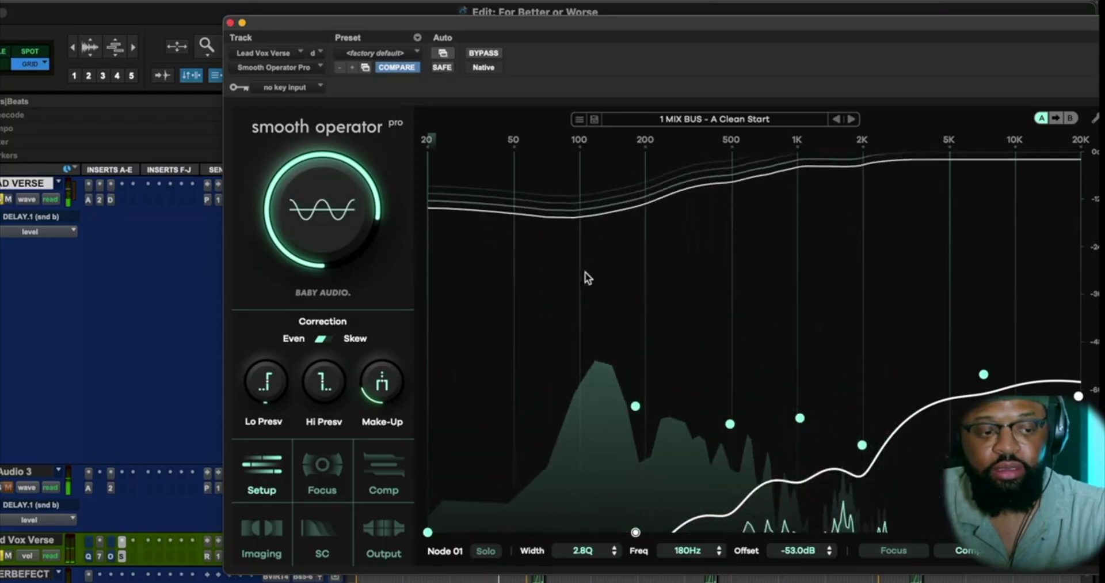
{"action": "left_click_drag", "start_coordinate": [325, 210], "coordinate": [322, 314]}
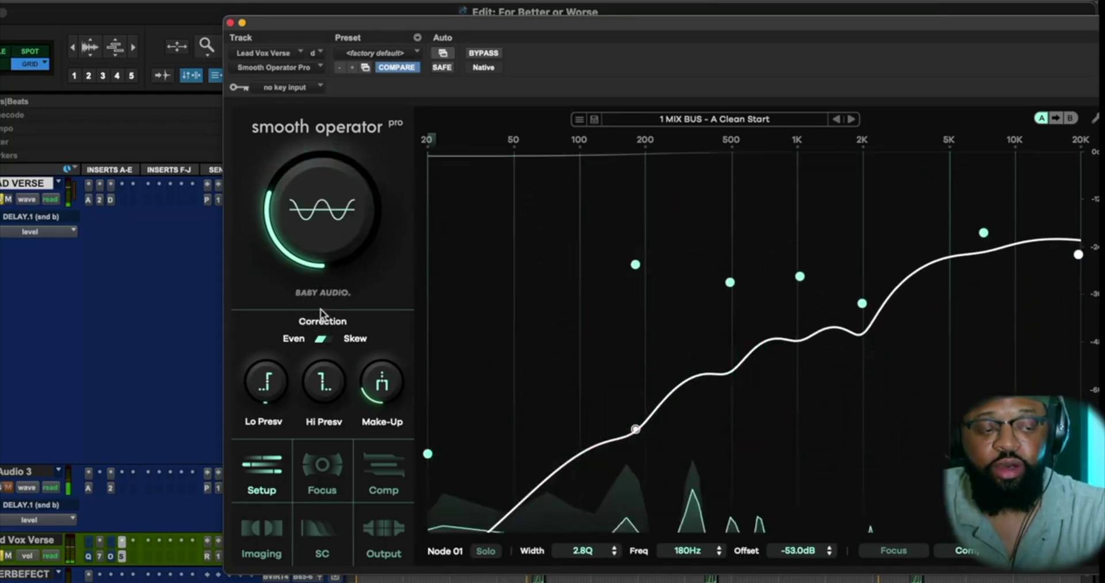
With the 180Hz and 500Hz nodes selected, audition the threshold at -60 dB during playback, then settle at -28.4 dB.
{"action": "mouse_move", "coordinate": [280, 209]}
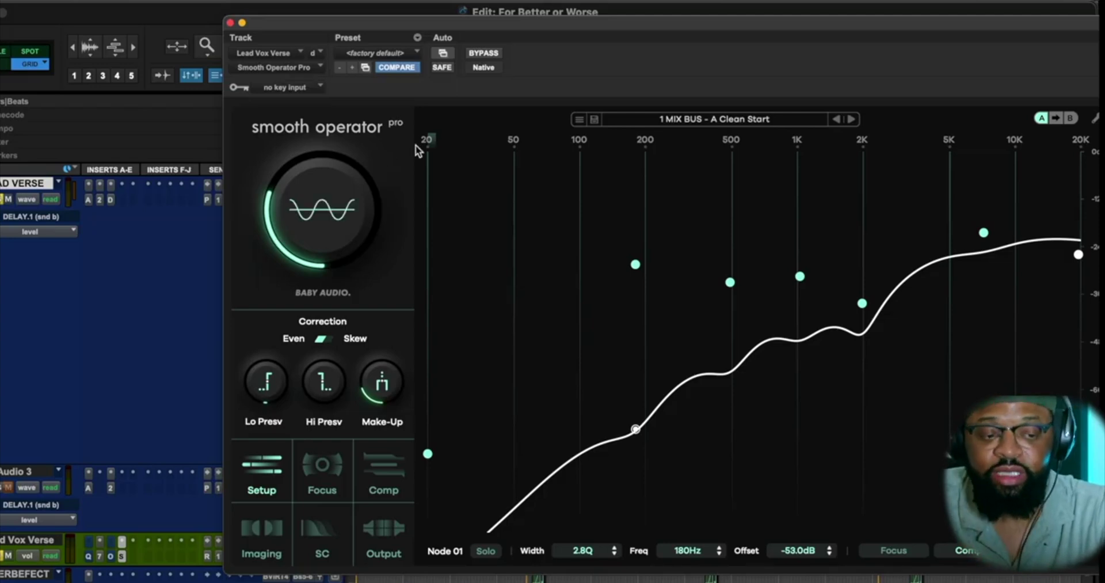
{"action": "left_click", "coordinate": [635, 265]}
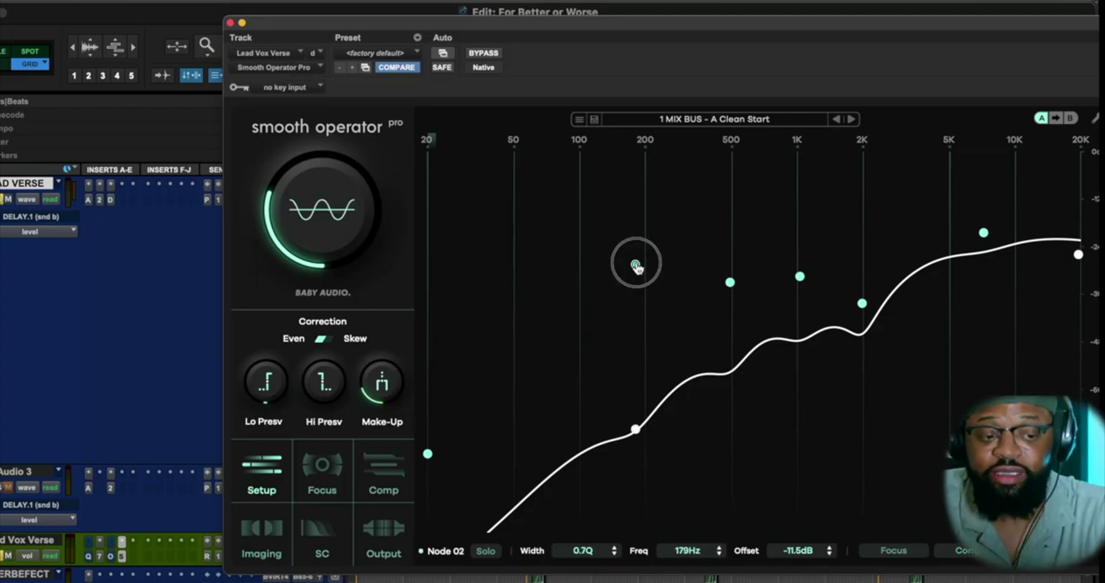
{"action": "left_click", "coordinate": [730, 285]}
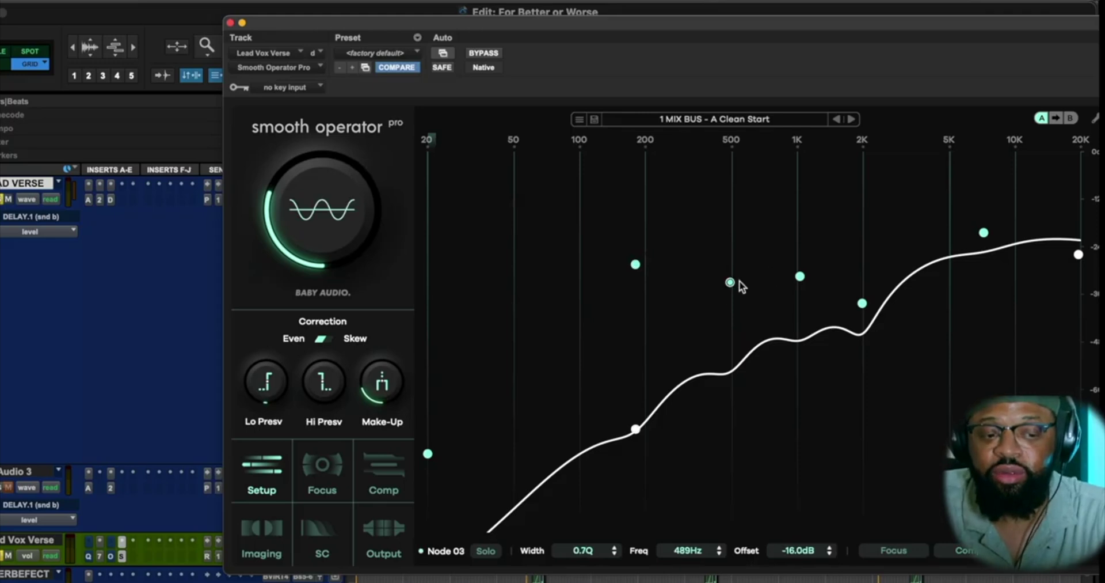
{"action": "mouse_move", "coordinate": [353, 249]}
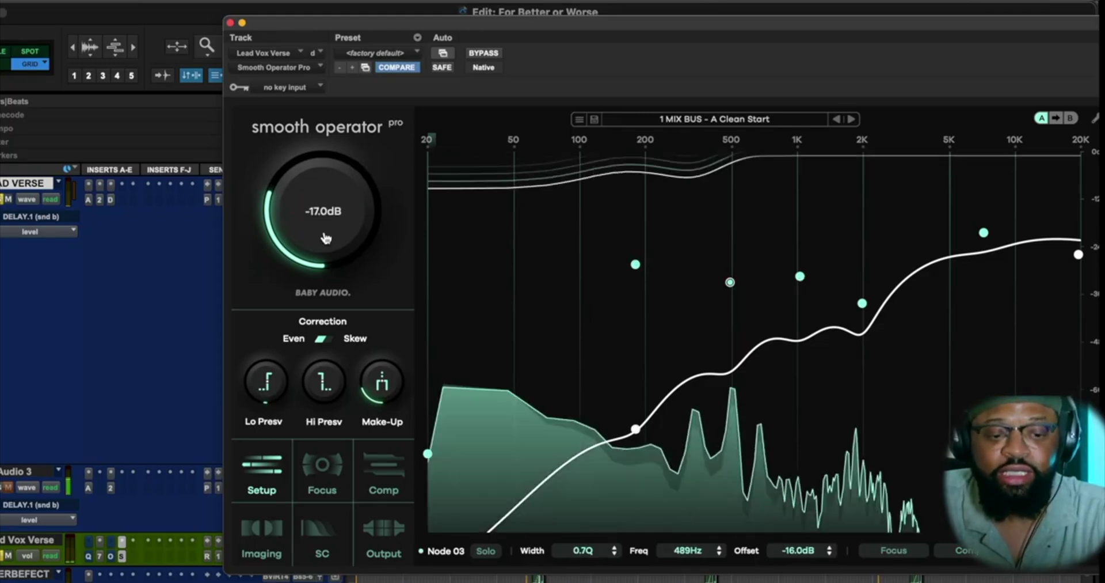
{"action": "left_click_drag", "start_coordinate": [326, 237], "coordinate": [301, 111]}
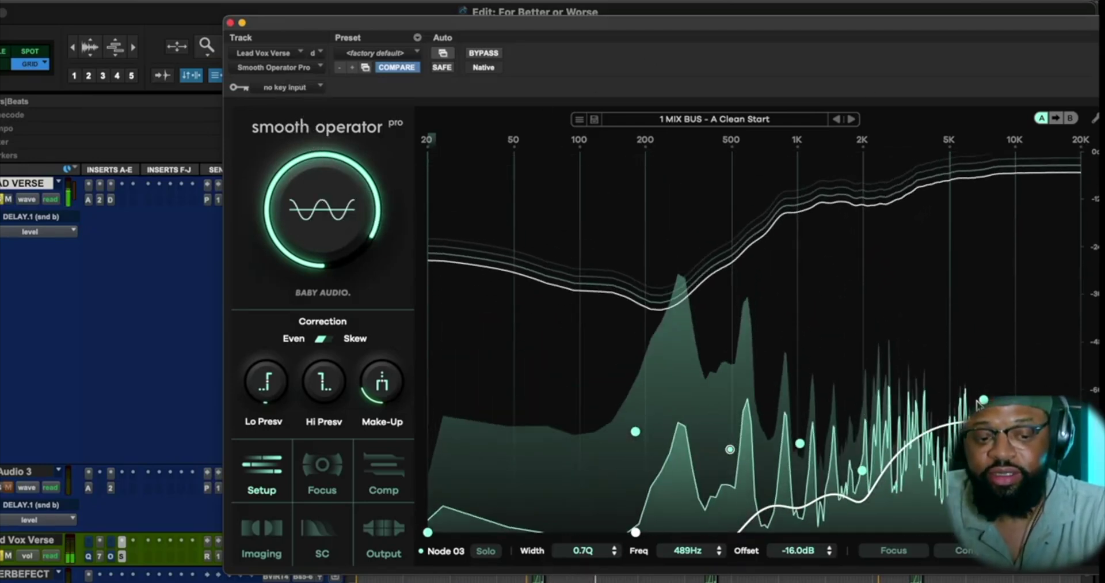
{"action": "key", "text": "space"}
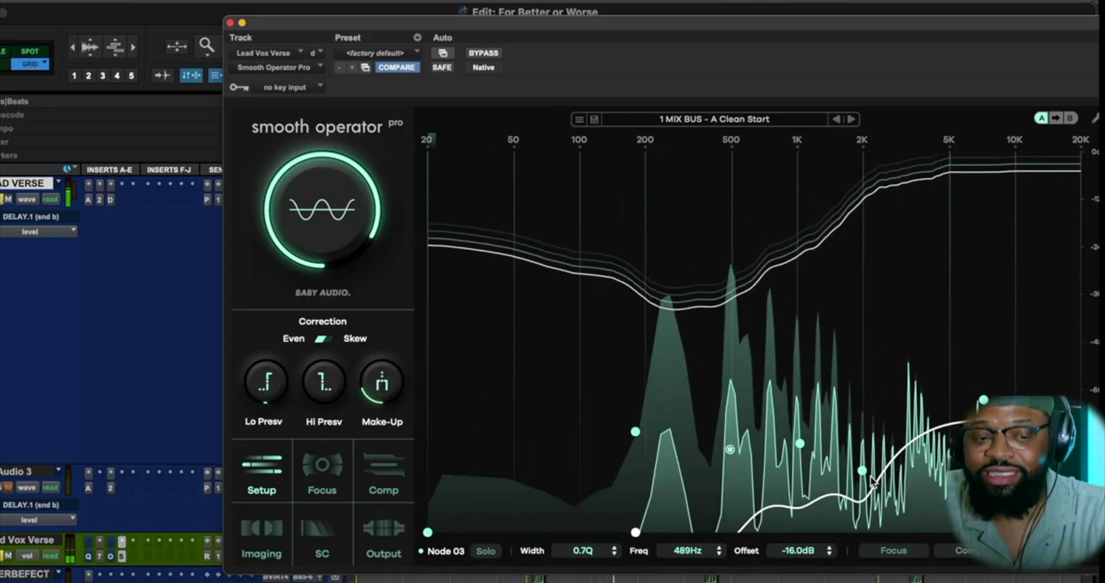
{"action": "key", "text": "space"}
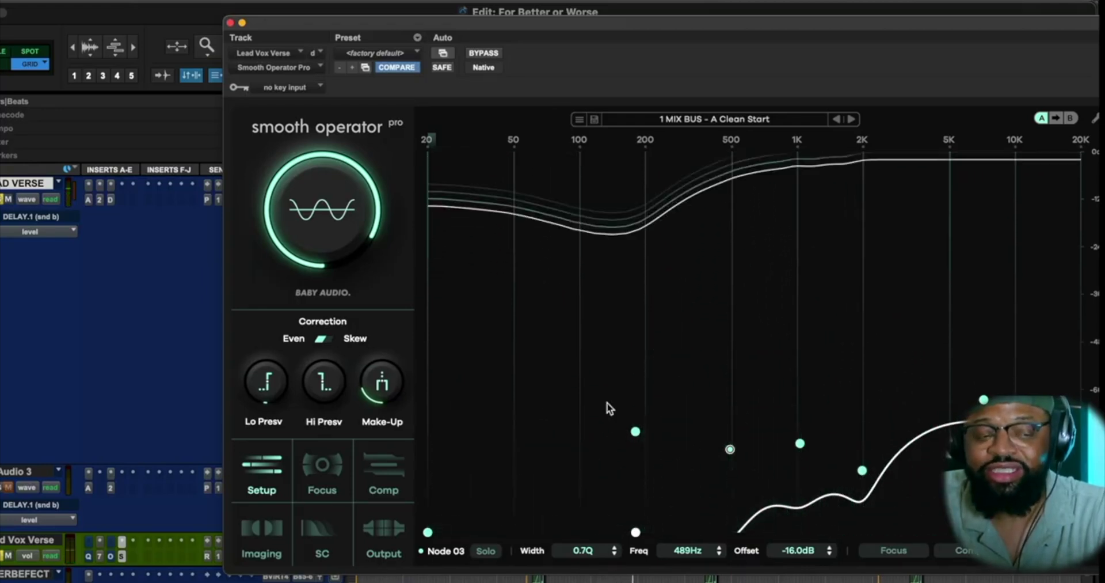
{"action": "mouse_move", "coordinate": [338, 198]}
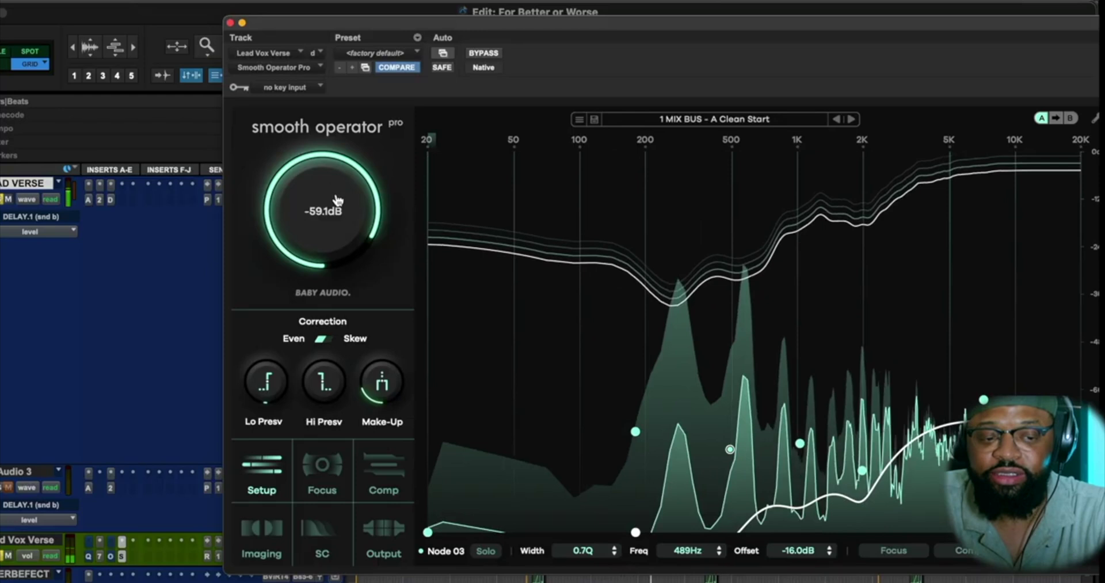
{"action": "left_click_drag", "start_coordinate": [338, 199], "coordinate": [309, 337]}
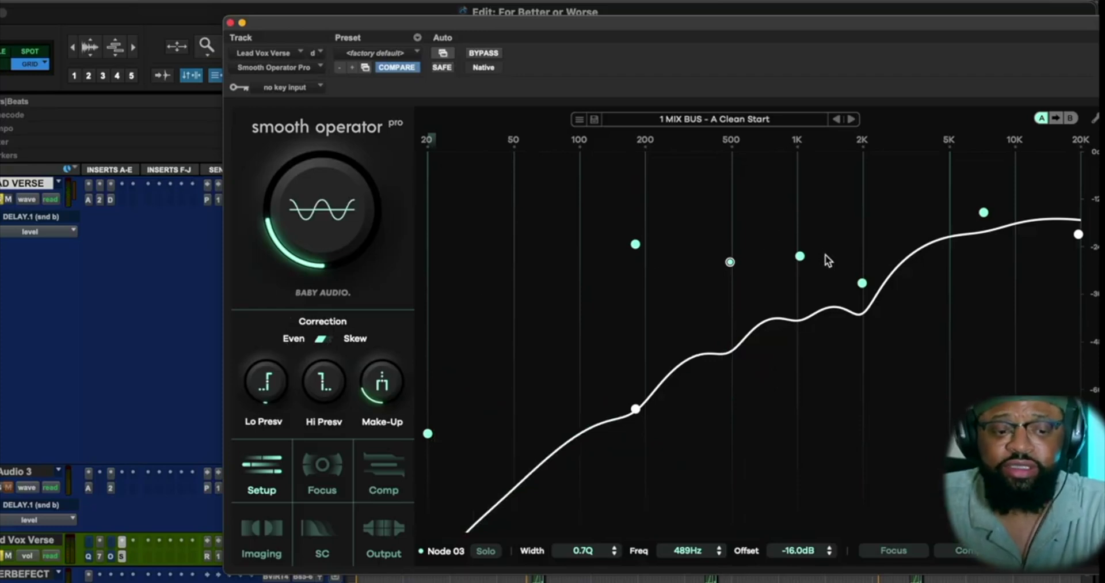
Select Node 06 at 1kHz in the Smooth Operator Pro curve.
{"action": "left_click", "coordinate": [800, 256]}
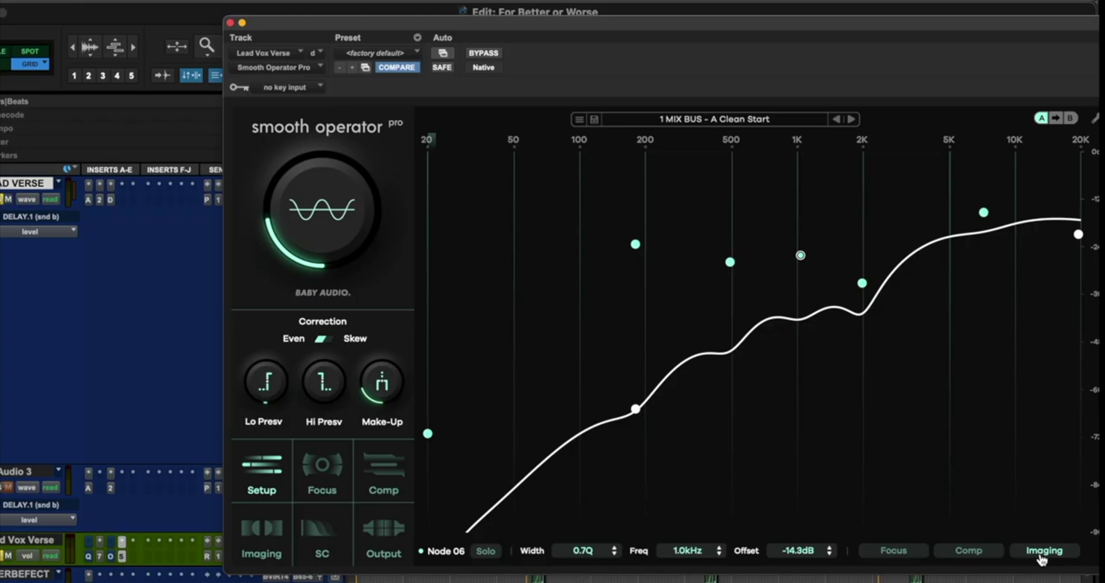
Show the 1kHz node's imaging settings and start playback.
{"action": "left_click", "coordinate": [1043, 550]}
{"action": "left_click", "coordinate": [192, 395]}
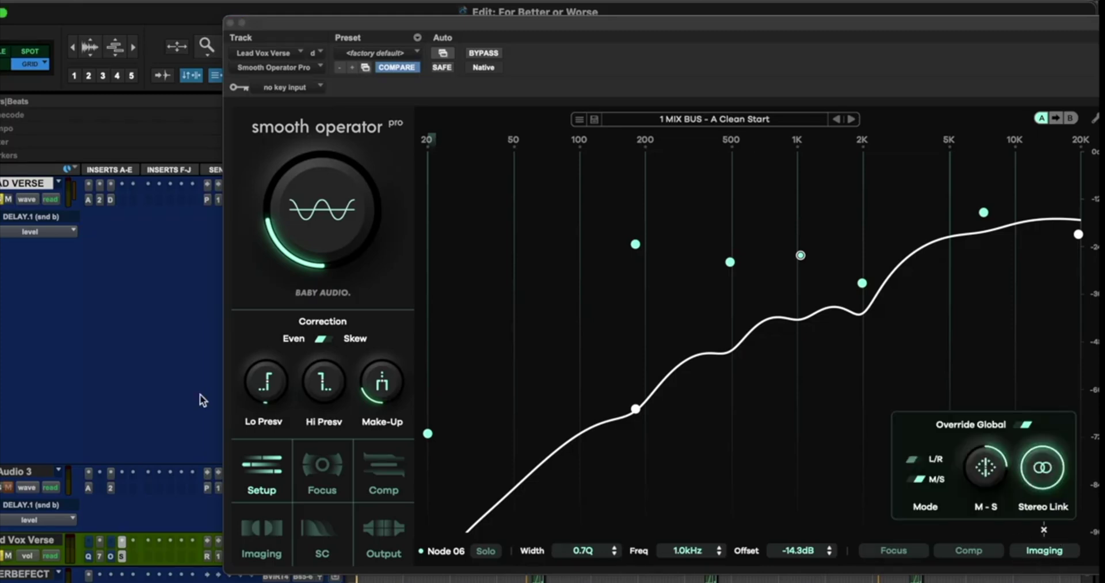
{"action": "key", "text": "space"}
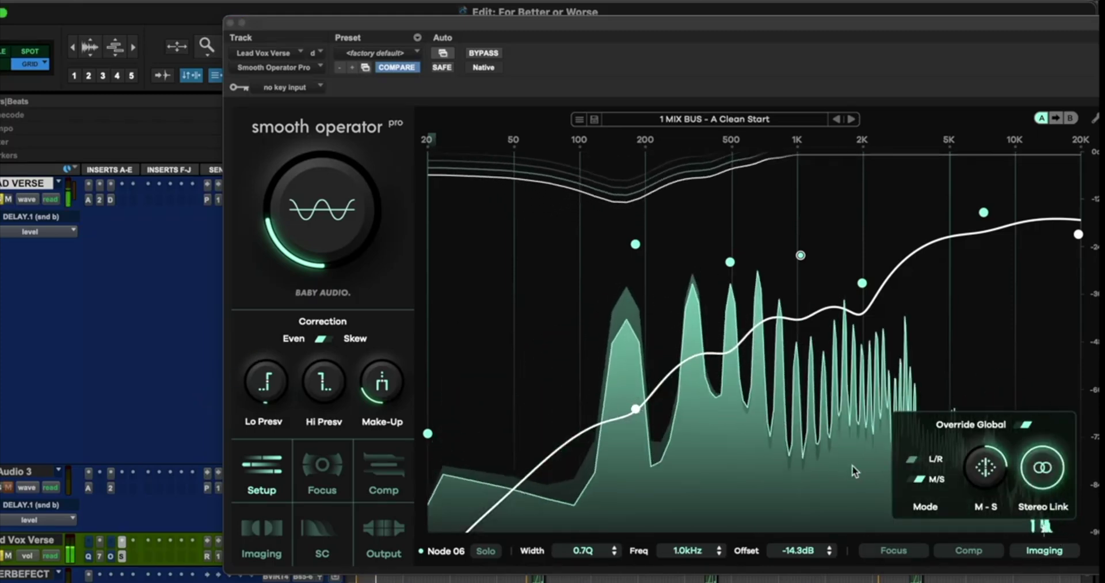
Switch the node's stereo mode to L/R, then back to M/S, and show its Focus settings.
{"action": "mouse_move", "coordinate": [993, 466]}
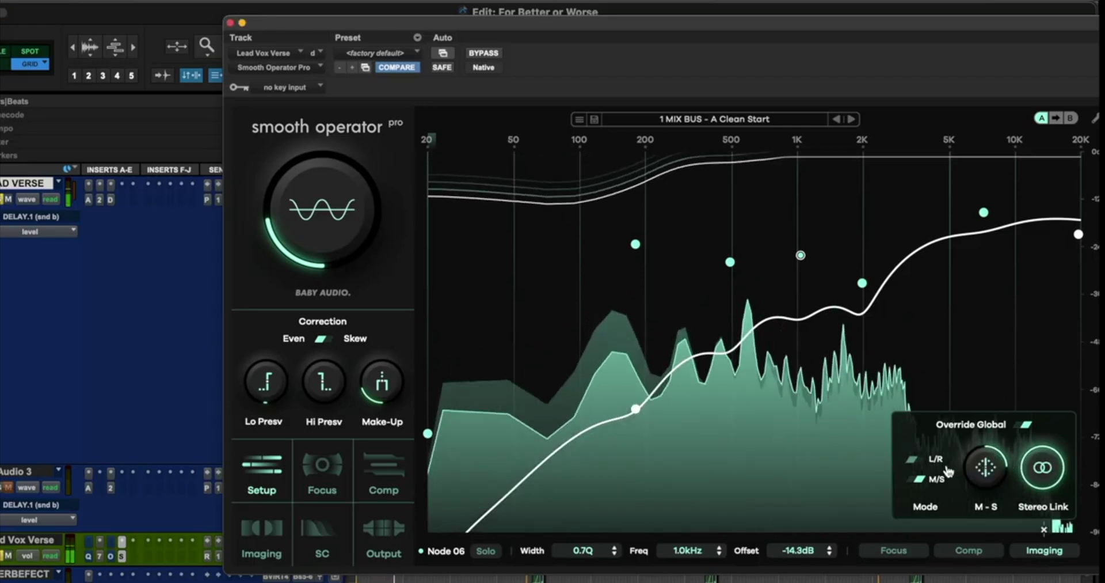
{"action": "left_click", "coordinate": [927, 465]}
{"action": "left_click", "coordinate": [927, 464]}
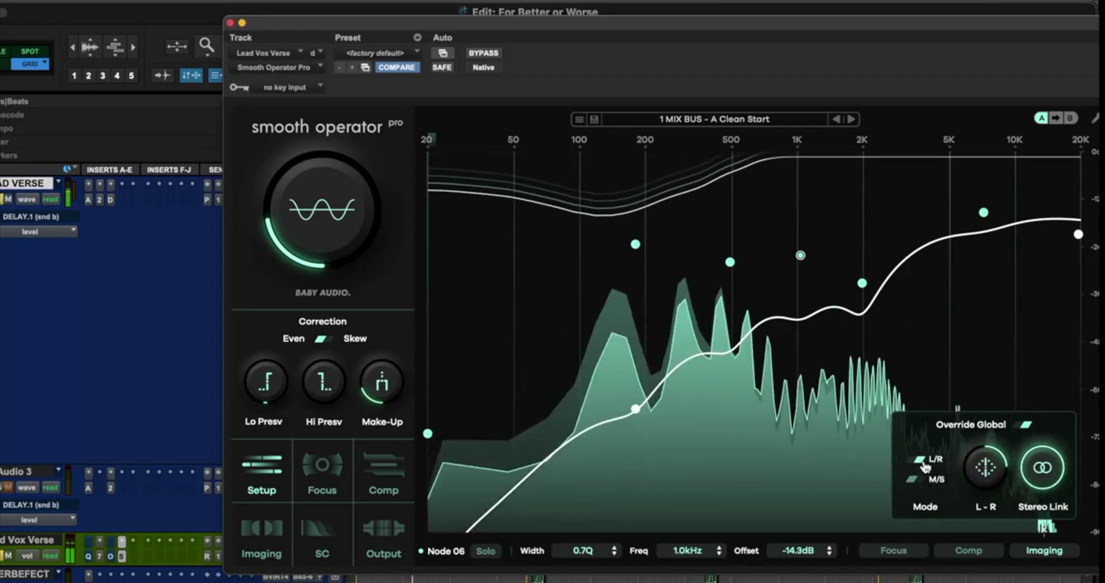
{"action": "left_click", "coordinate": [927, 480]}
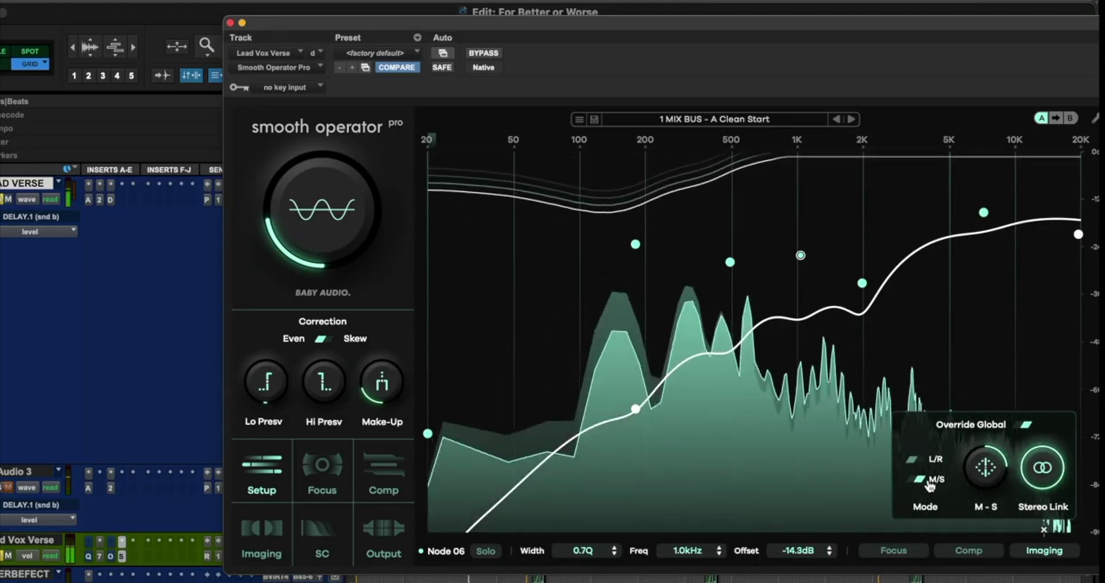
{"action": "left_click", "coordinate": [921, 552]}
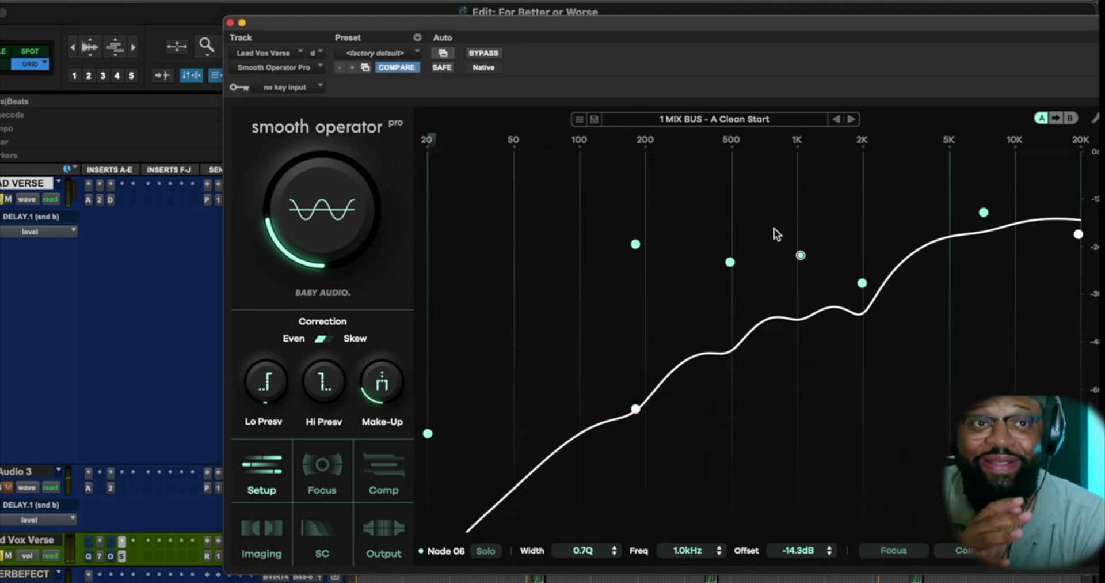
Add Node 08 at 3.7kHz with a 0.3 dB offset just above the curve near 5K.
{"action": "double_click", "coordinate": [922, 197]}
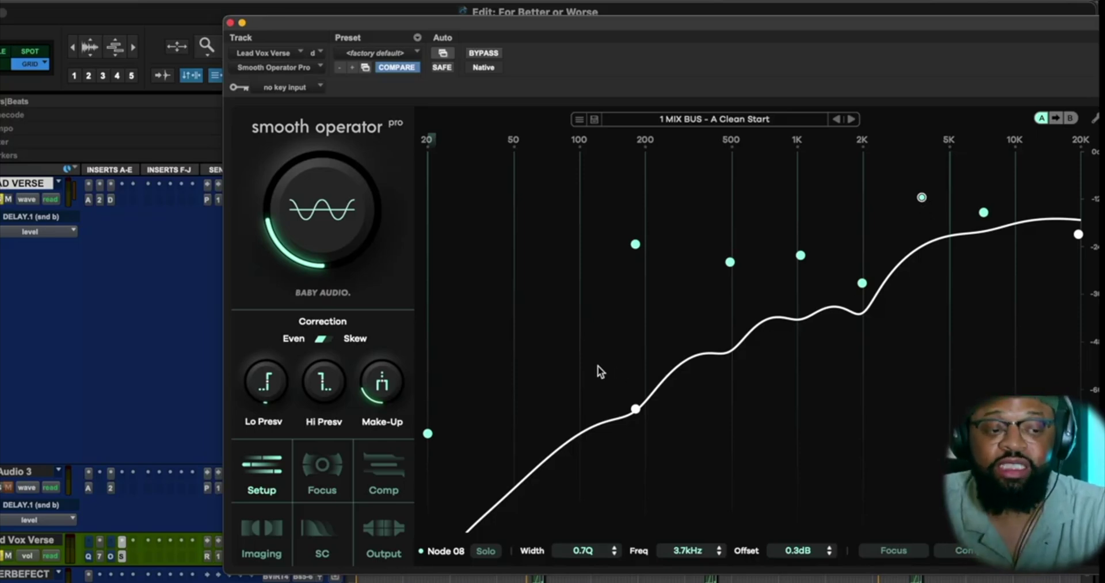
{"action": "mouse_move", "coordinate": [316, 281]}
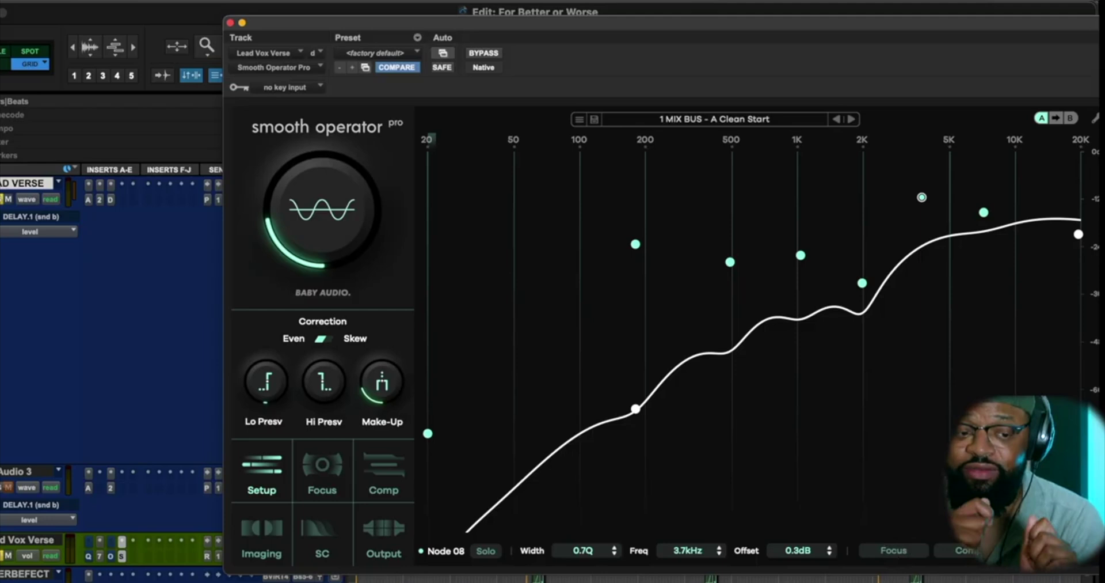
{"action": "mouse_move", "coordinate": [296, 259]}
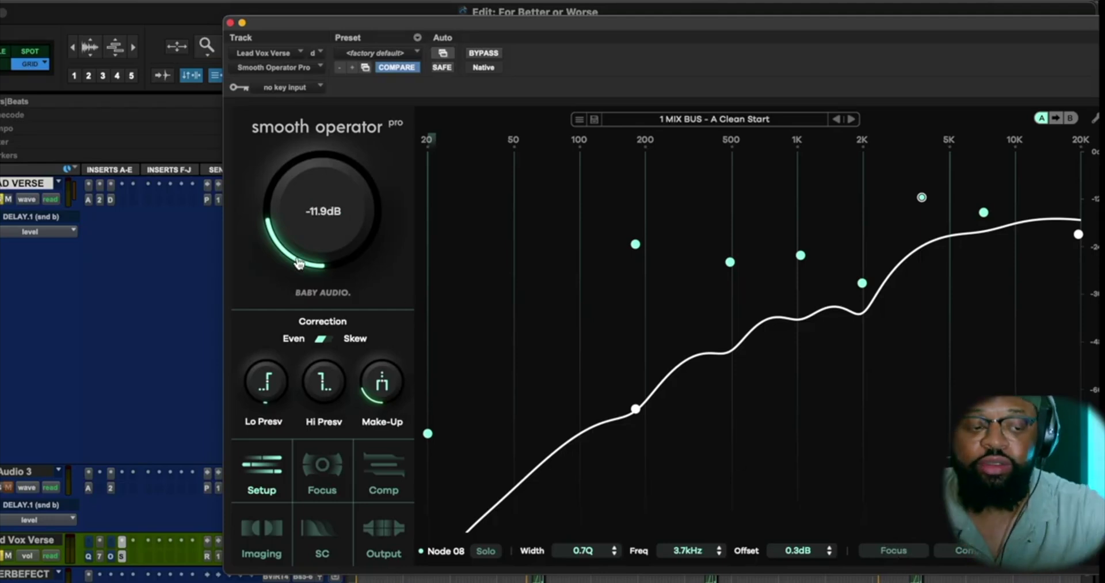